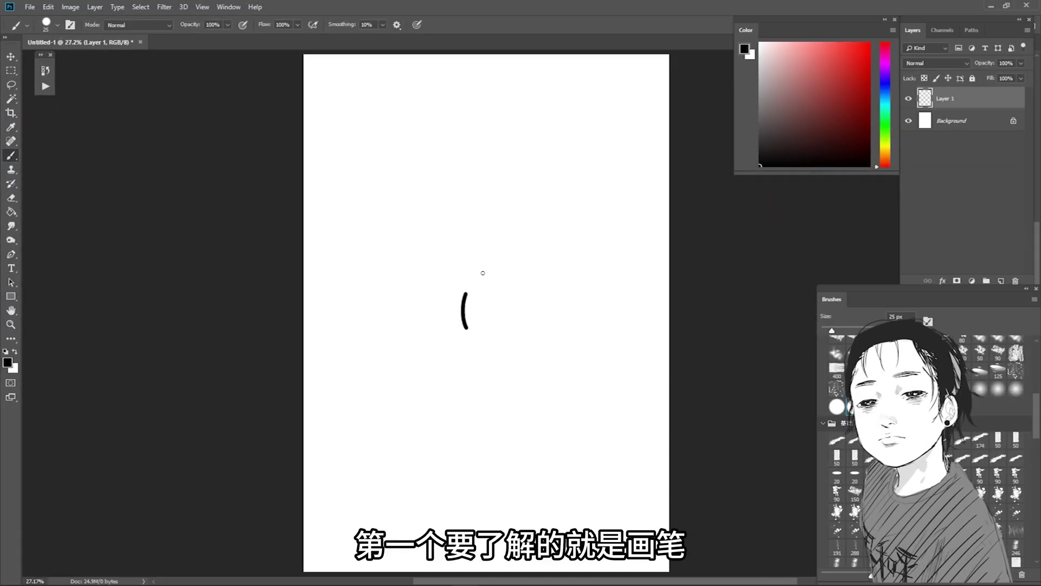
Draw loose black S-shapes, loops, an arc and a dot on Layer 1, resizing the brush between strokes
{"action": "mouse_move", "coordinate": [482, 273]}
{"action": "left_mouse_down"}
{"action": "mouse_move", "coordinate": [488, 345]}
{"action": "mouse_move", "coordinate": [524, 307]}
{"action": "mouse_move", "coordinate": [557, 301]}
{"action": "left_mouse_up"}
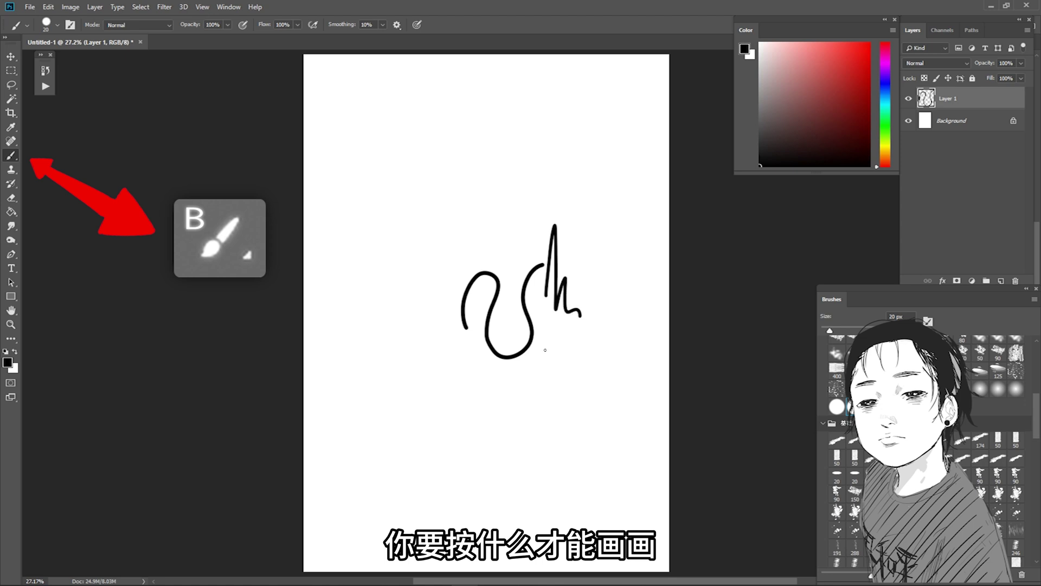
{"action": "key", "text": "bracketright"}
{"action": "left_click_drag", "start_coordinate": [417, 349], "coordinate": [422, 268]}
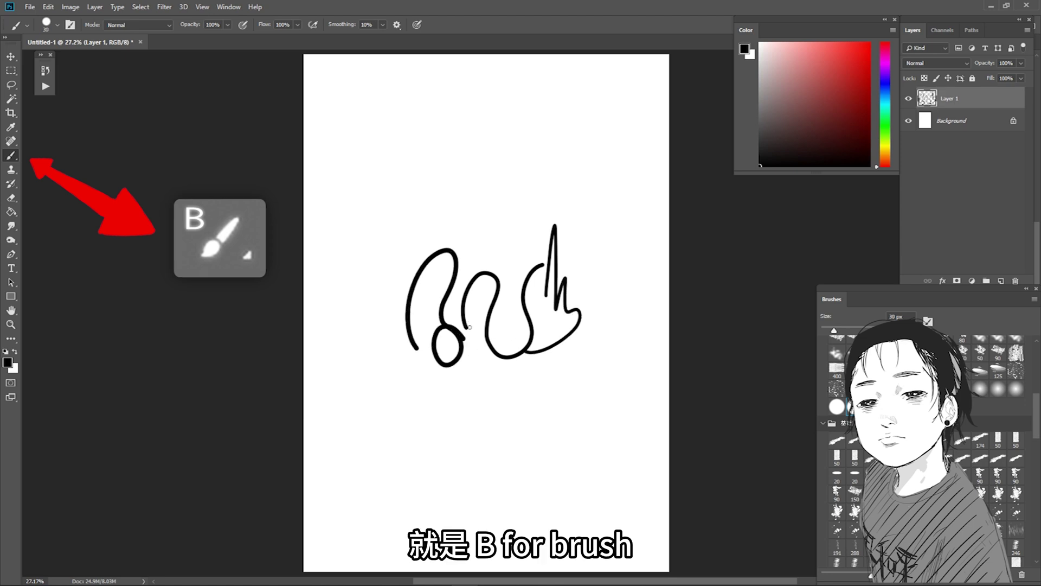
{"action": "key", "text": "bracketleft"}
{"action": "key", "text": "bracketleft"}
{"action": "left_click_drag", "start_coordinate": [470, 327], "coordinate": [483, 276]}
{"action": "left_click_drag", "start_coordinate": [453, 239], "coordinate": [490, 231]}
{"action": "left_click", "coordinate": [484, 242]}
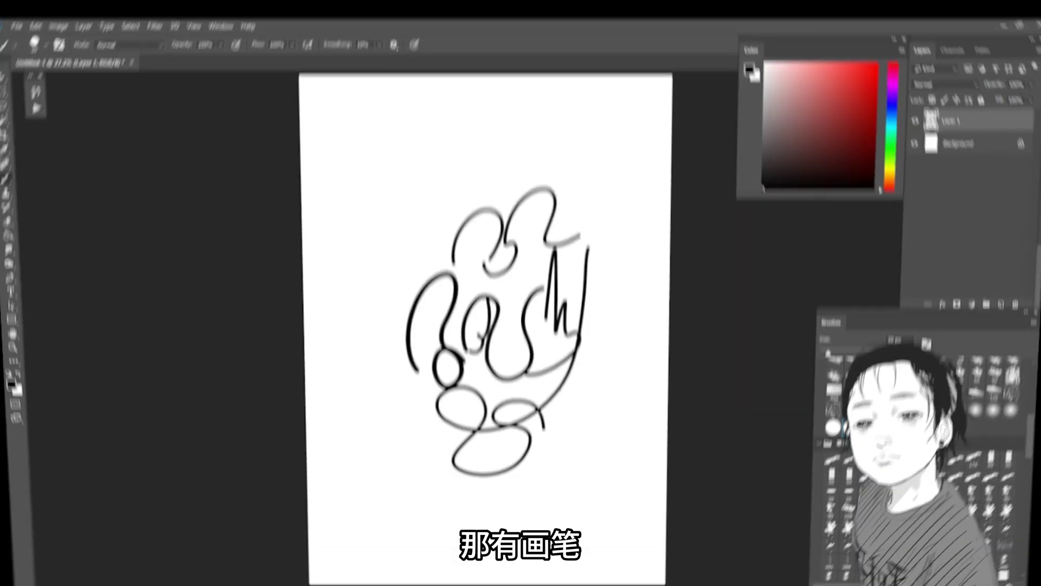
Erase gaps through the curved strokes, lower loops, small circle and lower-left arc with a smaller eraser
{"action": "mouse_move", "coordinate": [554, 385]}
{"action": "left_mouse_down"}
{"action": "mouse_move", "coordinate": [574, 333]}
{"action": "mouse_move", "coordinate": [516, 339]}
{"action": "mouse_move", "coordinate": [486, 377]}
{"action": "left_mouse_up"}
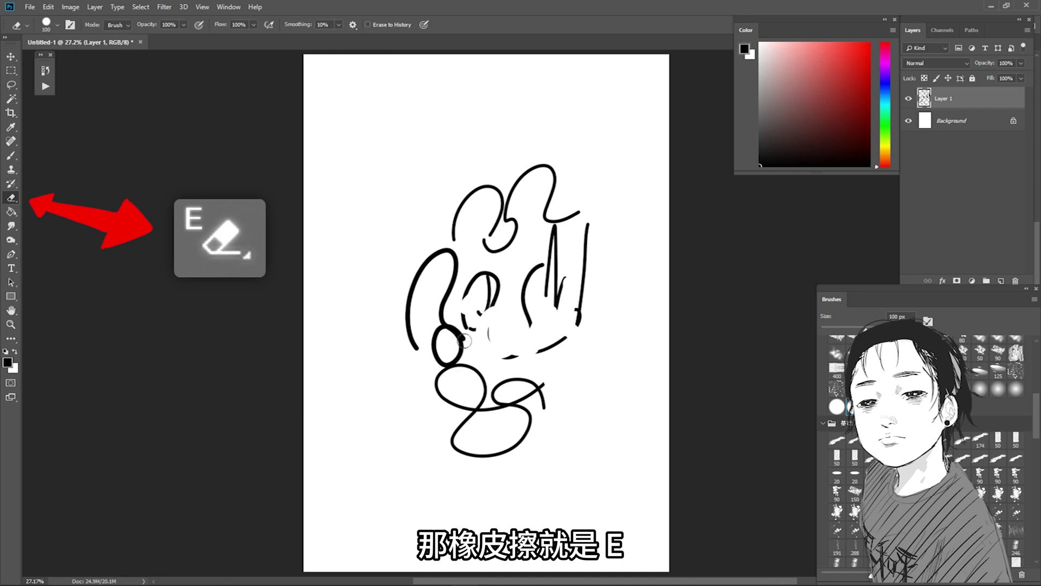
{"action": "key", "text": "bracketleft"}
{"action": "key", "text": "bracketleft"}
{"action": "left_click_drag", "start_coordinate": [480, 452], "coordinate": [516, 418]}
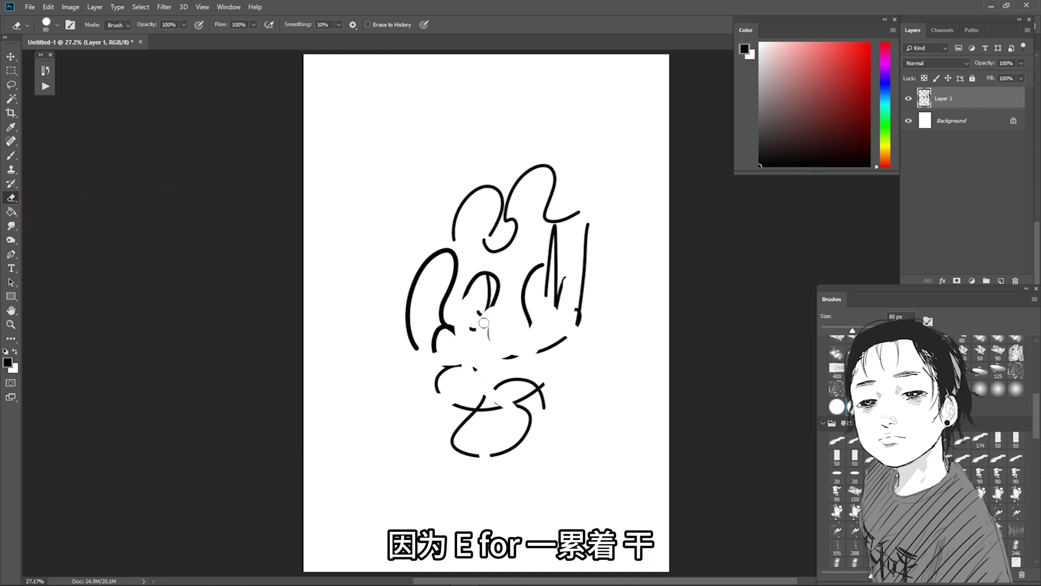
{"action": "left_click_drag", "start_coordinate": [490, 282], "coordinate": [472, 278]}
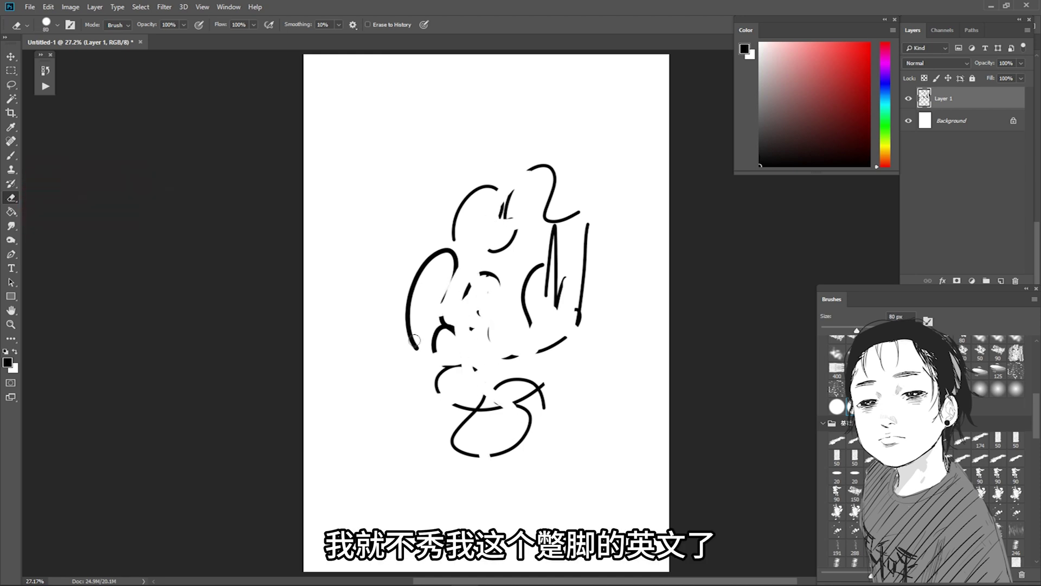
{"action": "left_click_drag", "start_coordinate": [414, 340], "coordinate": [415, 282]}
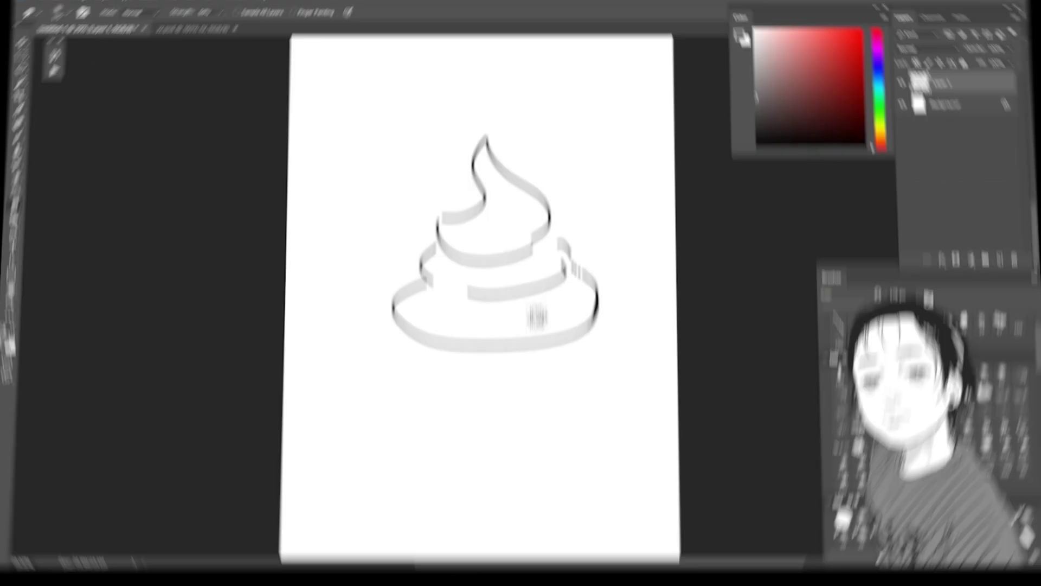
Smudge the middle curve and bottom outline of the swirl drawing
{"action": "left_click_drag", "start_coordinate": [477, 314], "coordinate": [536, 310]}
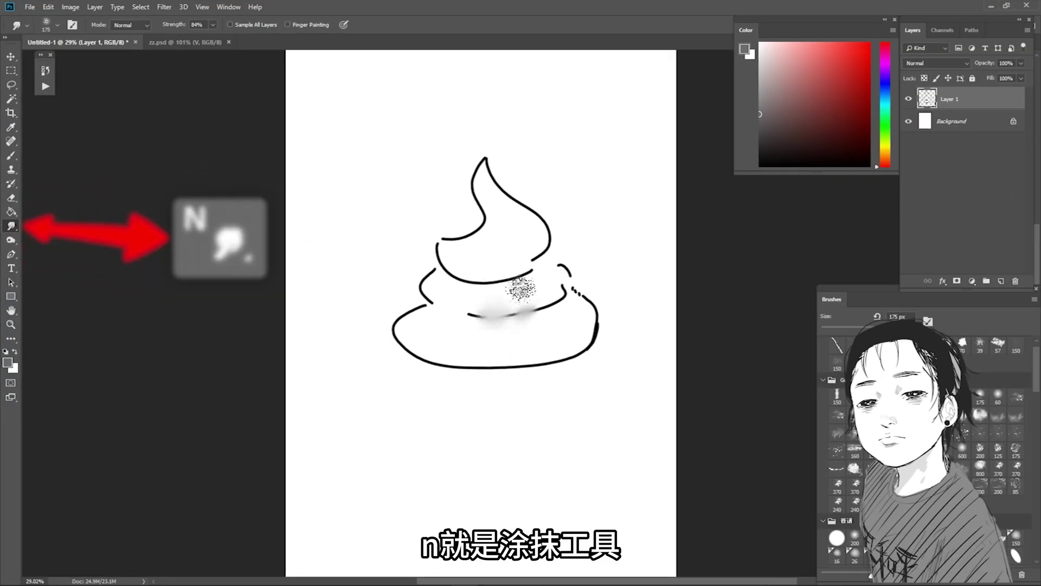
{"action": "key", "text": "bracketright"}
{"action": "key", "text": "bracketright"}
{"action": "key", "text": "bracketright"}
{"action": "left_click_drag", "start_coordinate": [520, 359], "coordinate": [568, 365]}
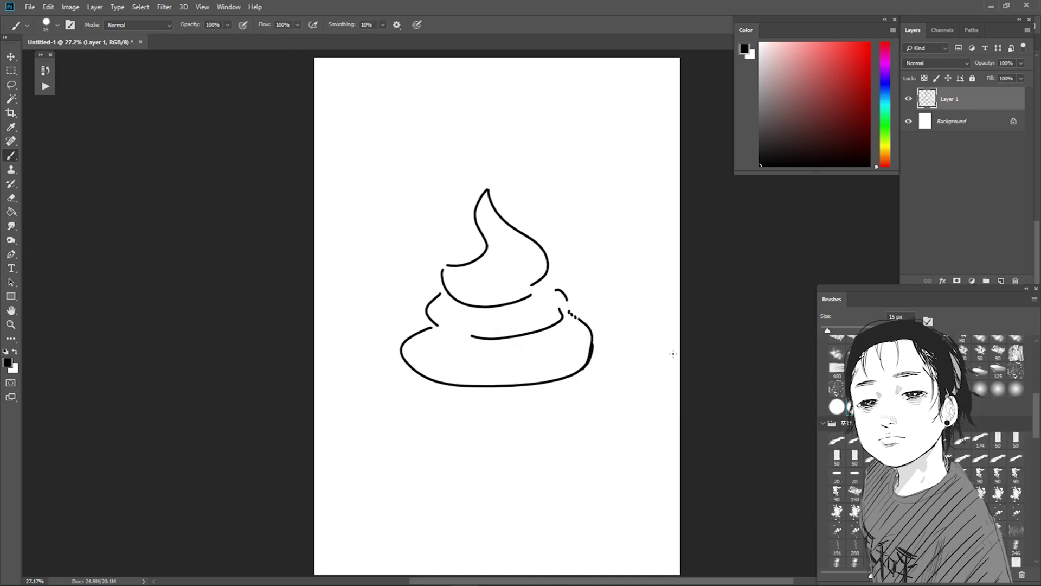
Lasso the swirl drawing and move it down and right with Move and Free Transform
{"action": "left_click_drag", "start_coordinate": [590, 281], "coordinate": [567, 209]}
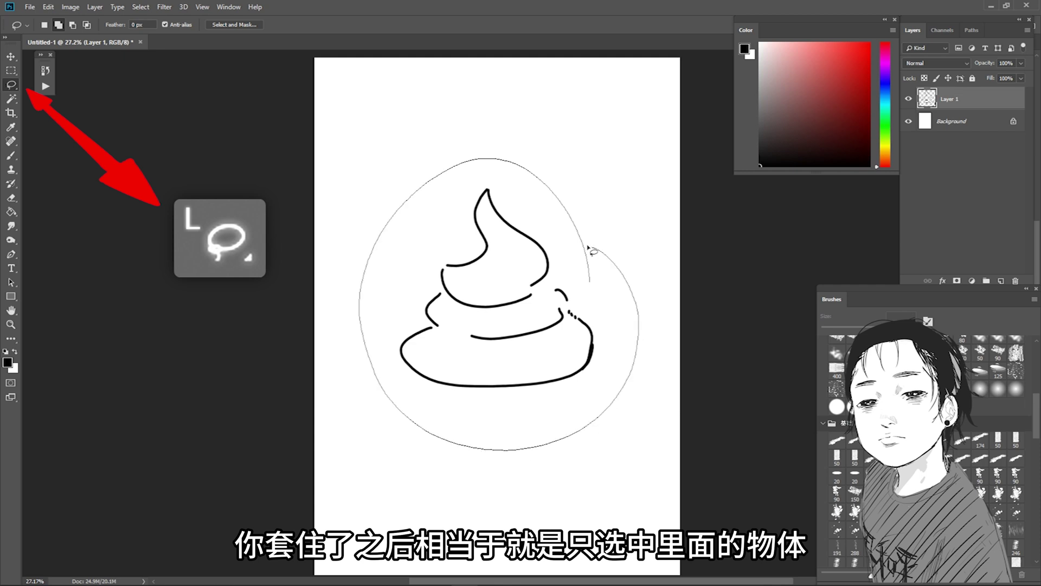
{"action": "left_click_drag", "start_coordinate": [590, 250], "coordinate": [582, 248]}
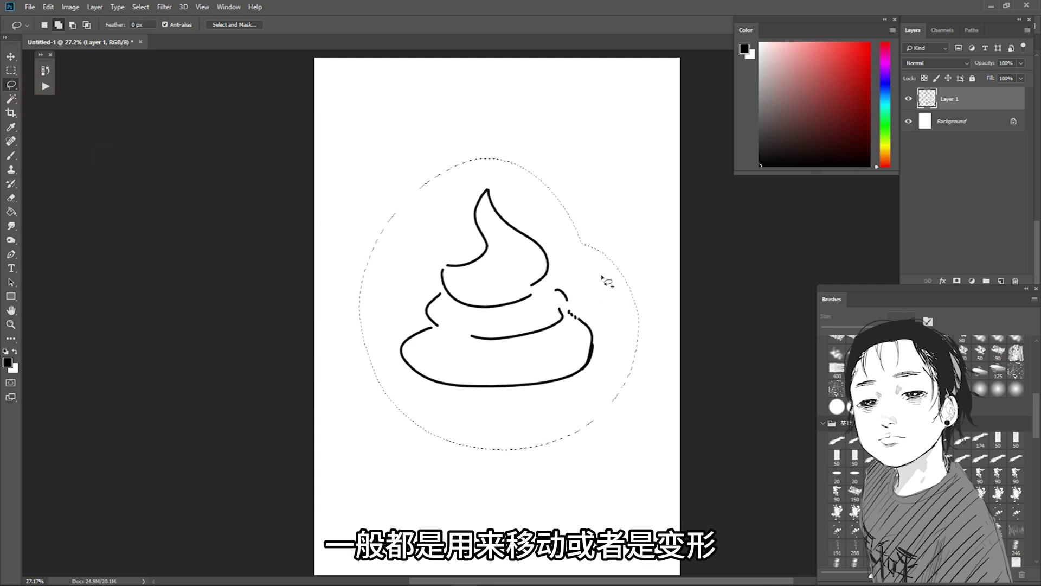
{"action": "key", "text": "v"}
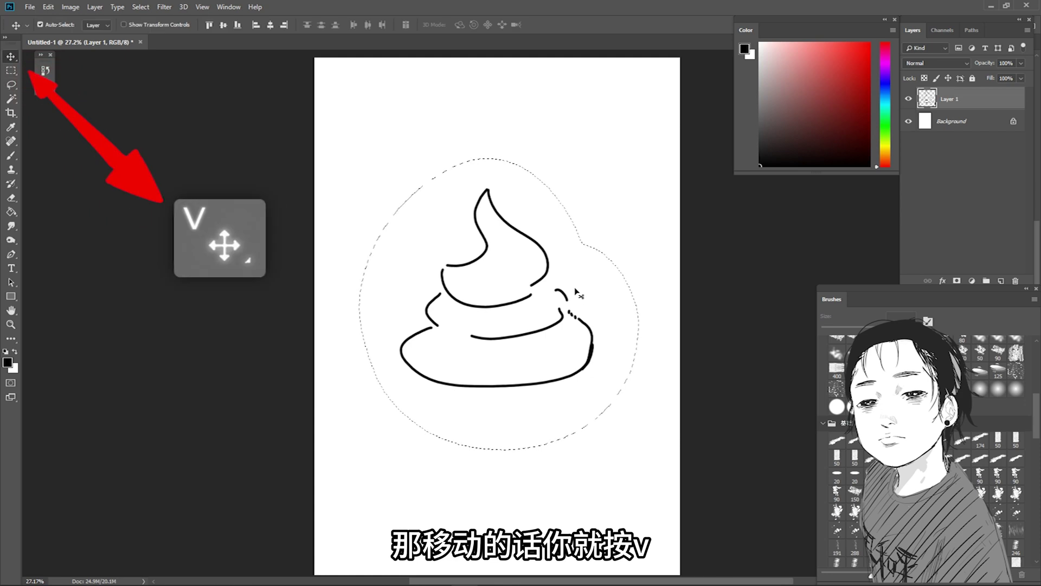
{"action": "mouse_move", "coordinate": [592, 337]}
{"action": "left_mouse_down"}
{"action": "mouse_move", "coordinate": [593, 349]}
{"action": "mouse_move", "coordinate": [579, 337]}
{"action": "left_mouse_up"}
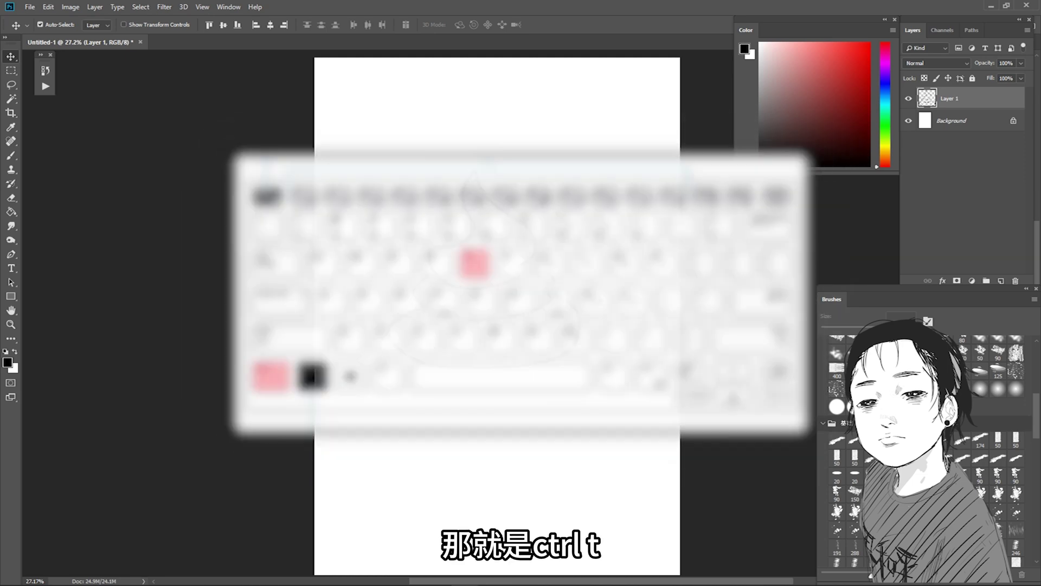
{"action": "key", "text": "ctrl+t"}
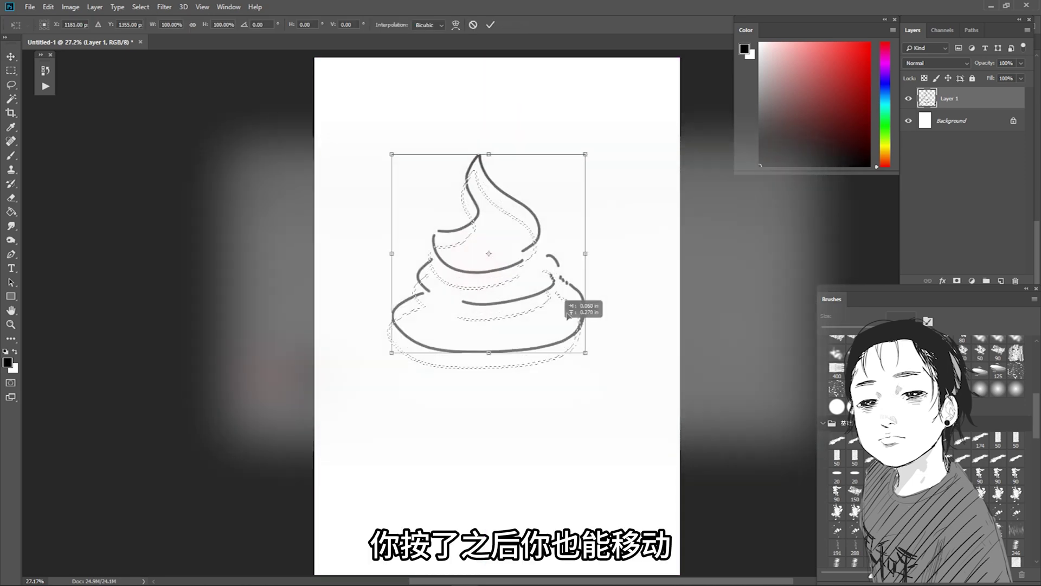
{"action": "mouse_move", "coordinate": [547, 329]}
{"action": "left_mouse_down"}
{"action": "mouse_move", "coordinate": [600, 384]}
{"action": "mouse_move", "coordinate": [577, 426]}
{"action": "left_mouse_up"}
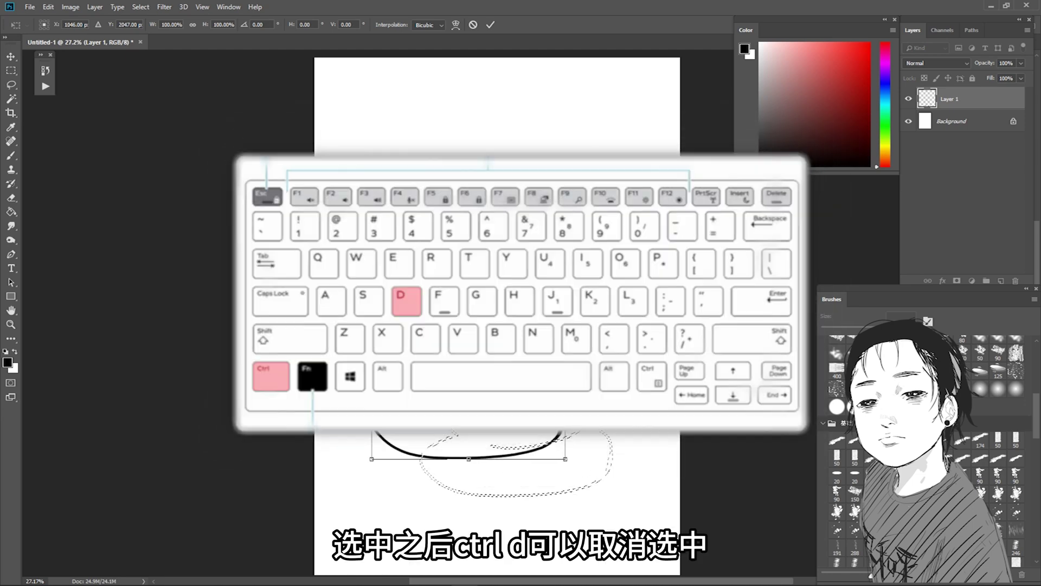
{"action": "mouse_move", "coordinate": [552, 277]}
{"action": "left_mouse_down"}
{"action": "mouse_move", "coordinate": [621, 380]}
{"action": "mouse_move", "coordinate": [587, 291]}
{"action": "left_mouse_up"}
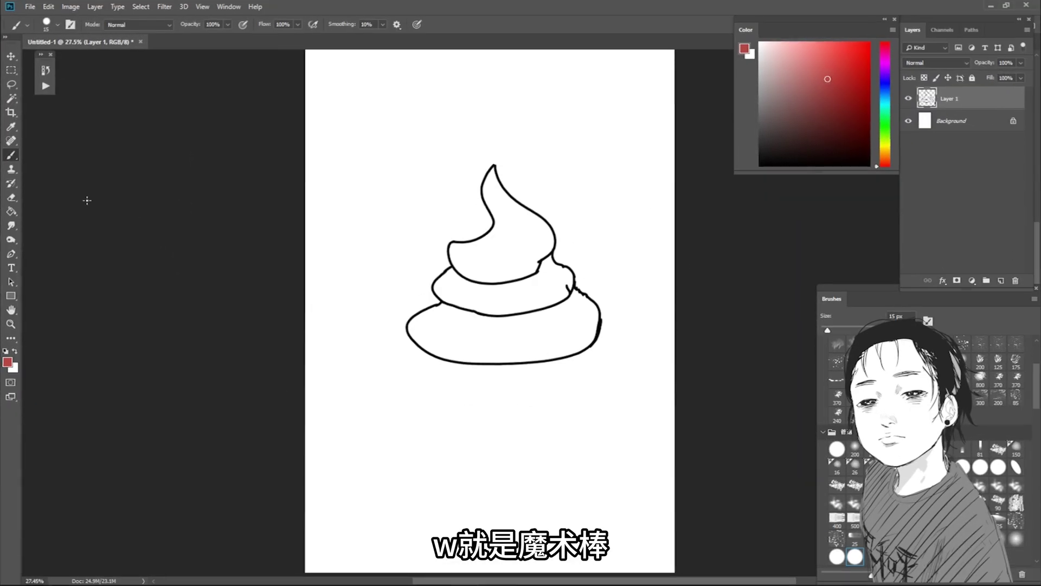
Magic-wand select the top swirl and bottom blob and fill them red
{"action": "key", "text": "w"}
{"action": "left_click", "coordinate": [507, 255]}
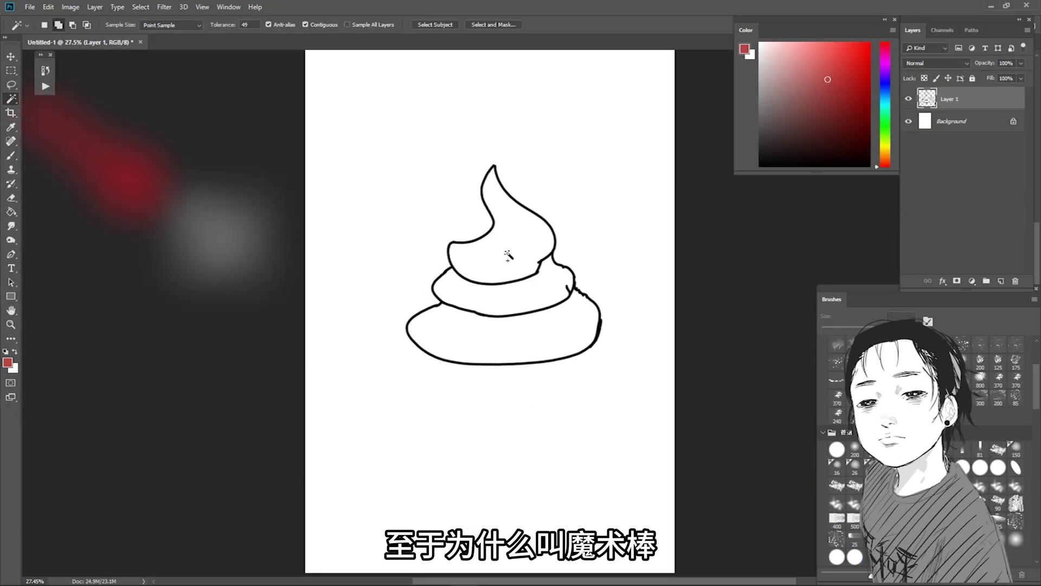
{"action": "left_click", "coordinate": [529, 338]}
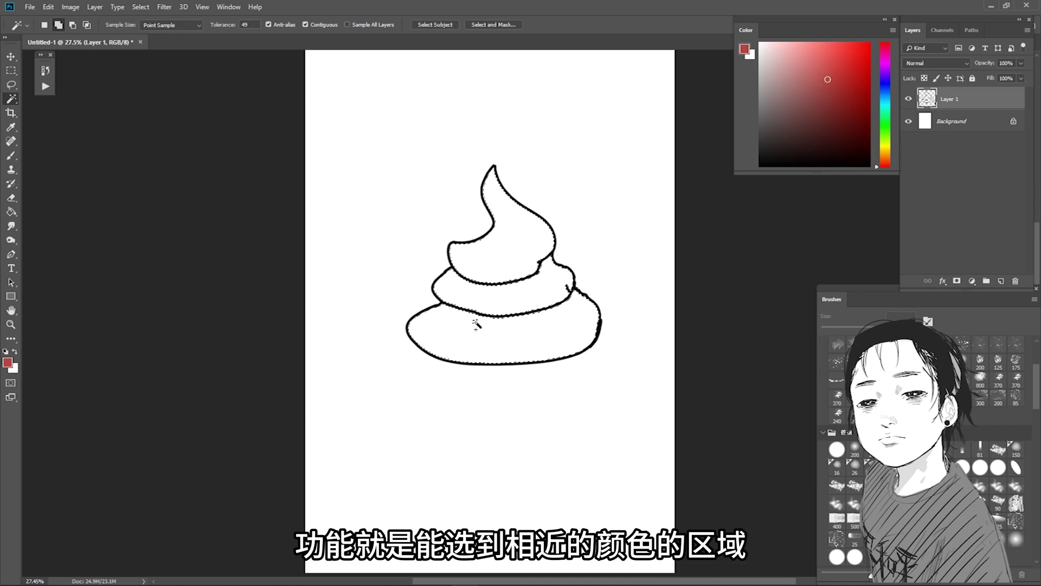
{"action": "left_click", "coordinate": [523, 239]}
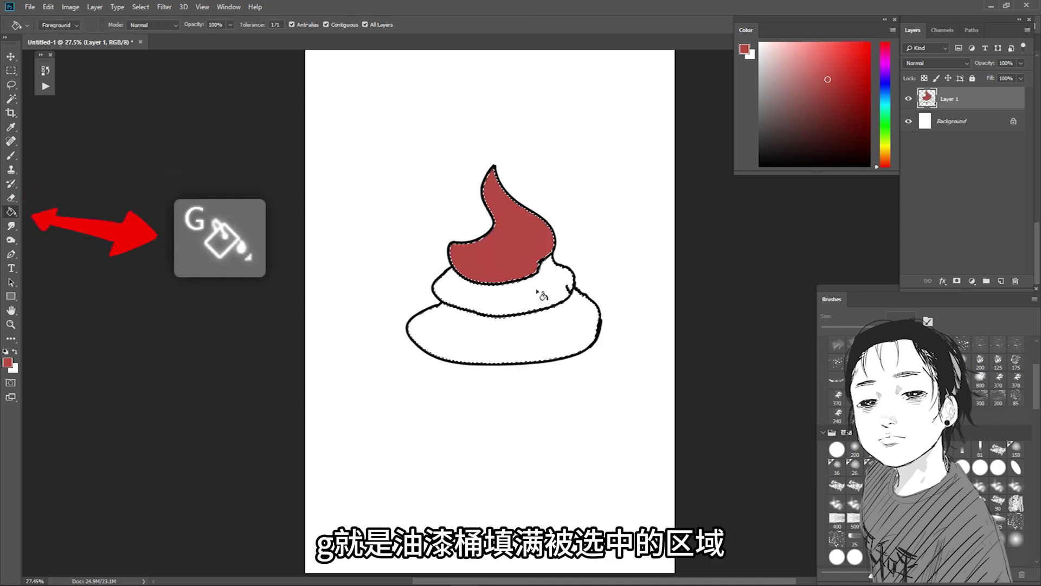
{"action": "left_click", "coordinate": [549, 324]}
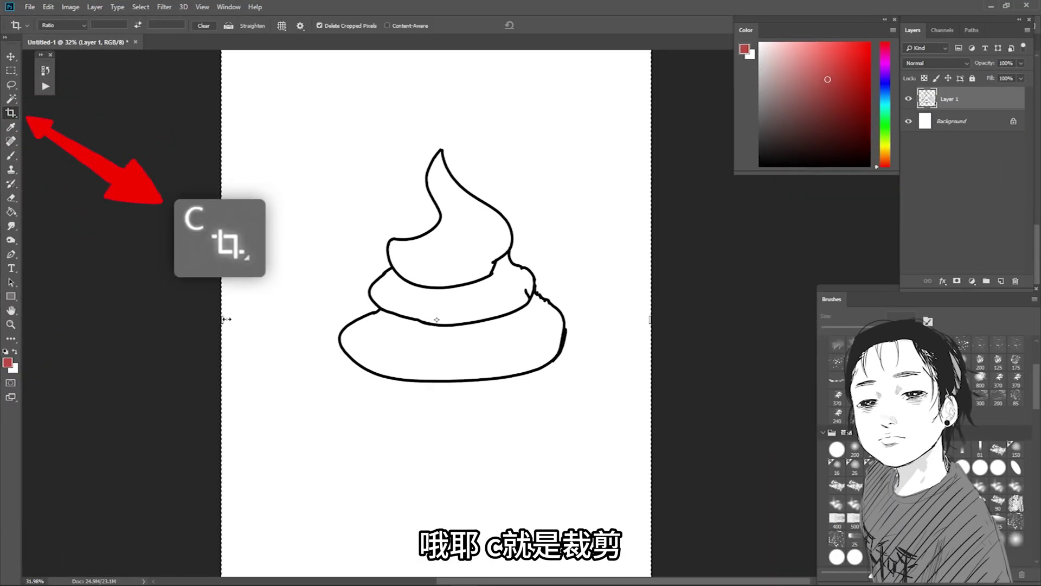
Extend the crop area left, right and upward into a wider landscape region
{"action": "left_click_drag", "start_coordinate": [201, 319], "coordinate": [132, 319]}
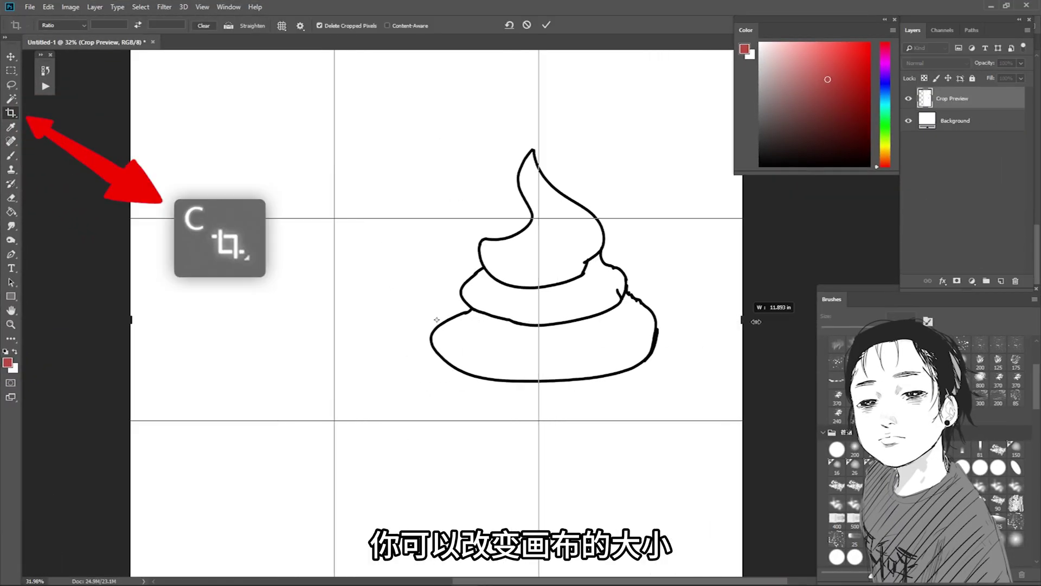
{"action": "left_click_drag", "start_coordinate": [756, 321], "coordinate": [824, 322]}
{"action": "scroll", "coordinate": [446, 305], "scroll_direction": "down", "scroll_amount": 3}
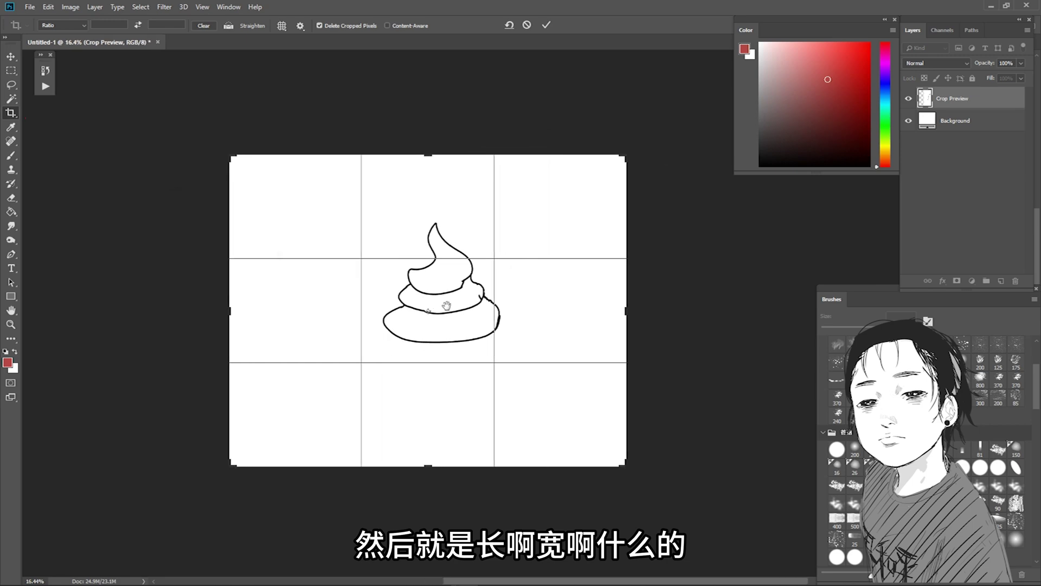
{"action": "left_click_drag", "start_coordinate": [628, 311], "coordinate": [658, 310]}
{"action": "left_click_drag", "start_coordinate": [428, 156], "coordinate": [428, 117]}
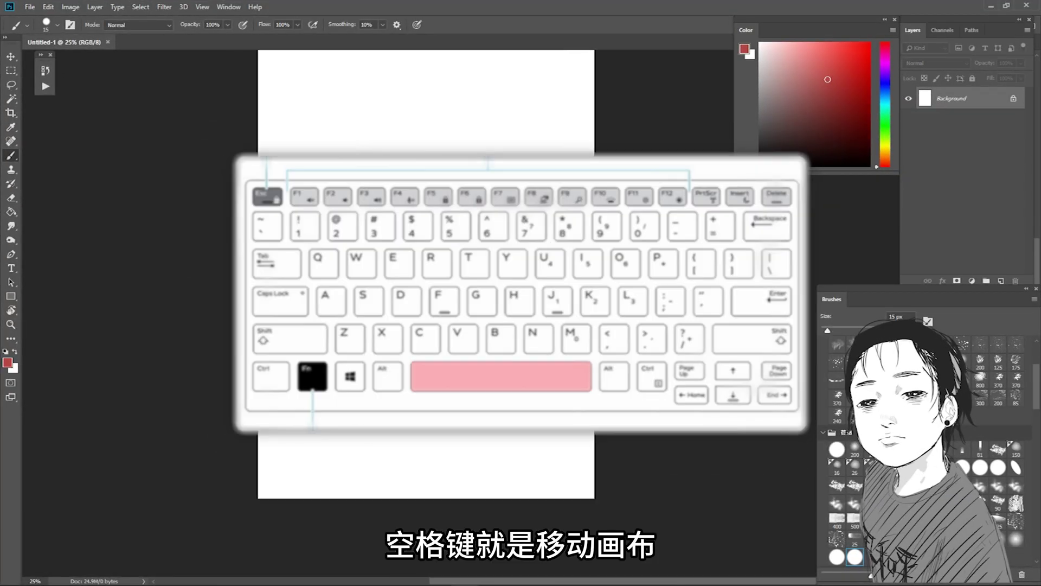
Undo the last brush stroke on the smiley doodle
{"action": "mouse_move", "coordinate": [513, 290]}
{"action": "left_mouse_down"}
{"action": "mouse_move", "coordinate": [645, 291]}
{"action": "mouse_move", "coordinate": [479, 304]}
{"action": "mouse_move", "coordinate": [611, 287]}
{"action": "left_mouse_up"}
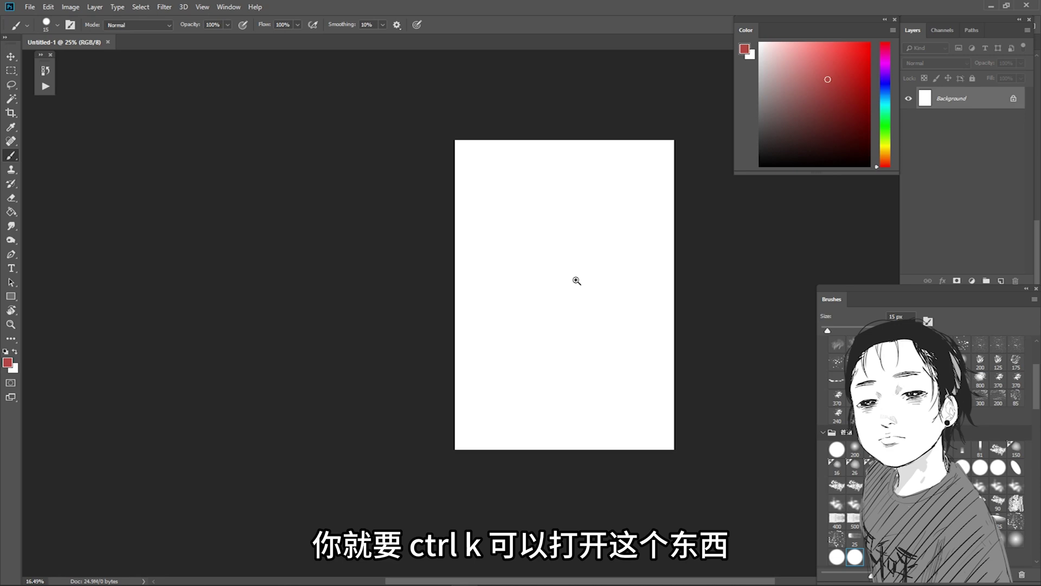
{"action": "mouse_move", "coordinate": [573, 278]}
{"action": "left_mouse_down"}
{"action": "mouse_move", "coordinate": [643, 299]}
{"action": "mouse_move", "coordinate": [592, 316]}
{"action": "left_mouse_up"}
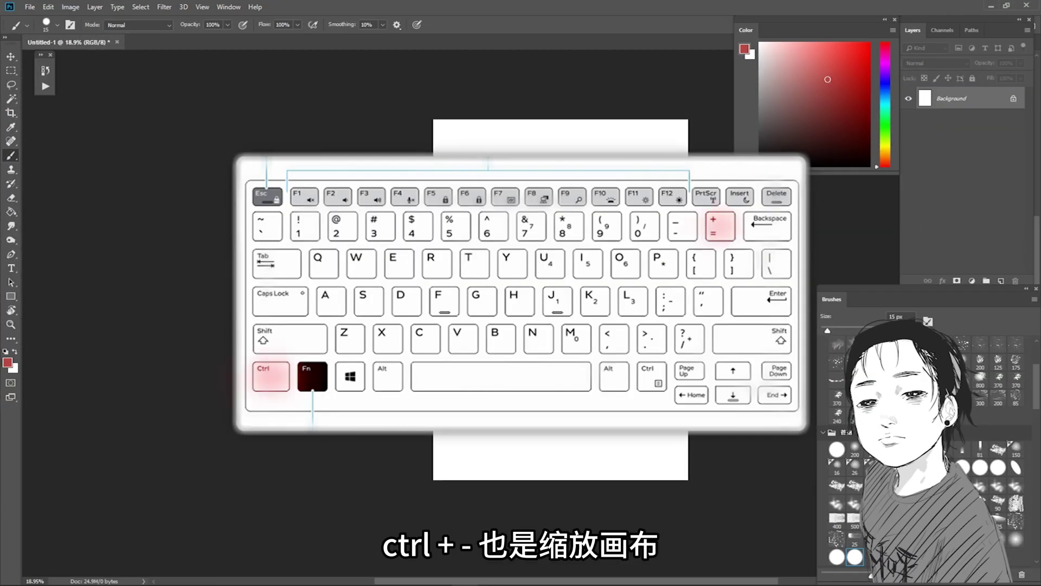
{"action": "key", "text": "ctrl+minus"}
{"action": "key", "text": "ctrl+minus"}
{"action": "key", "text": "ctrl+minus"}
{"action": "key", "text": "ctrl+plus"}
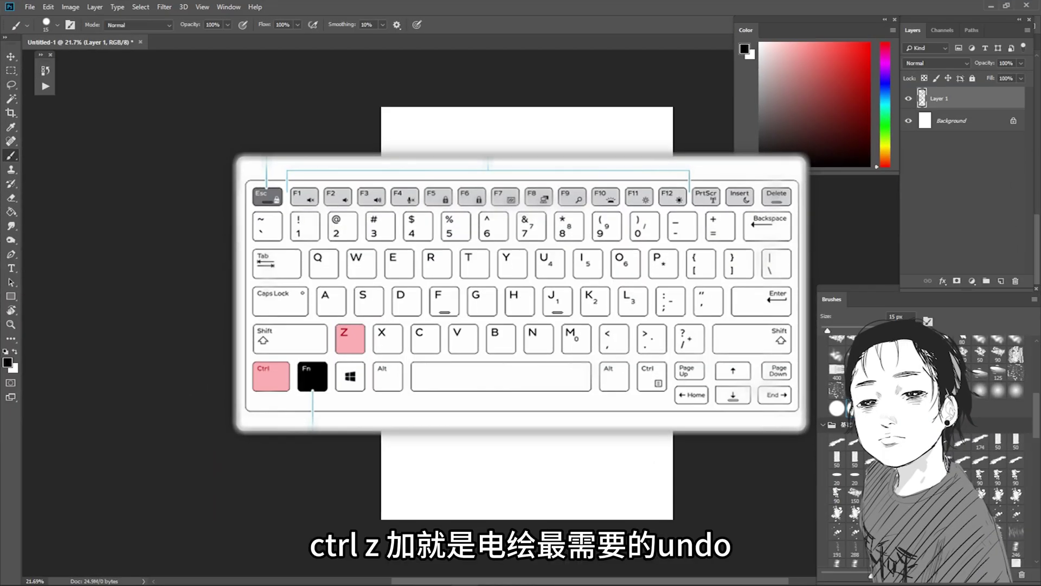
{"action": "key", "text": "ctrl+z"}
{"action": "key", "text": "ctrl+z"}
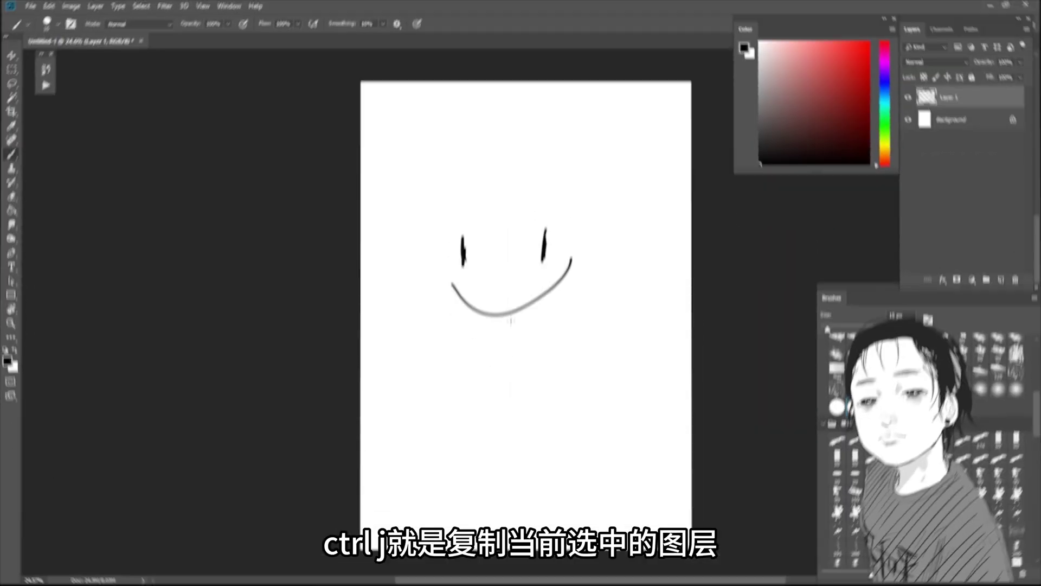
Duplicate the smiley layer, placing copies of the smiley and its mouth curve lower and to the right
{"action": "key", "text": "ctrl+j"}
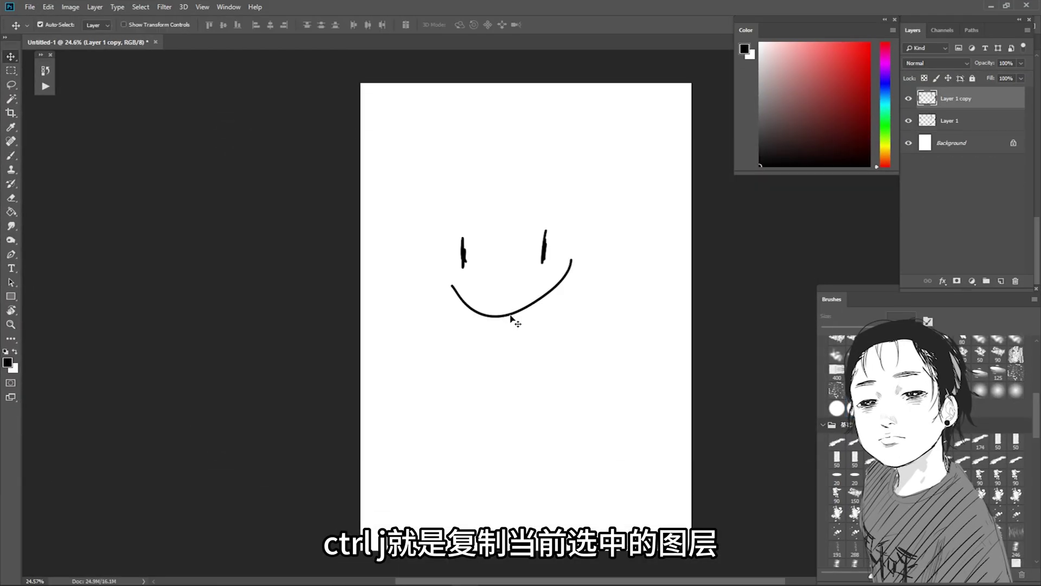
{"action": "left_click_drag", "start_coordinate": [511, 318], "coordinate": [529, 355]}
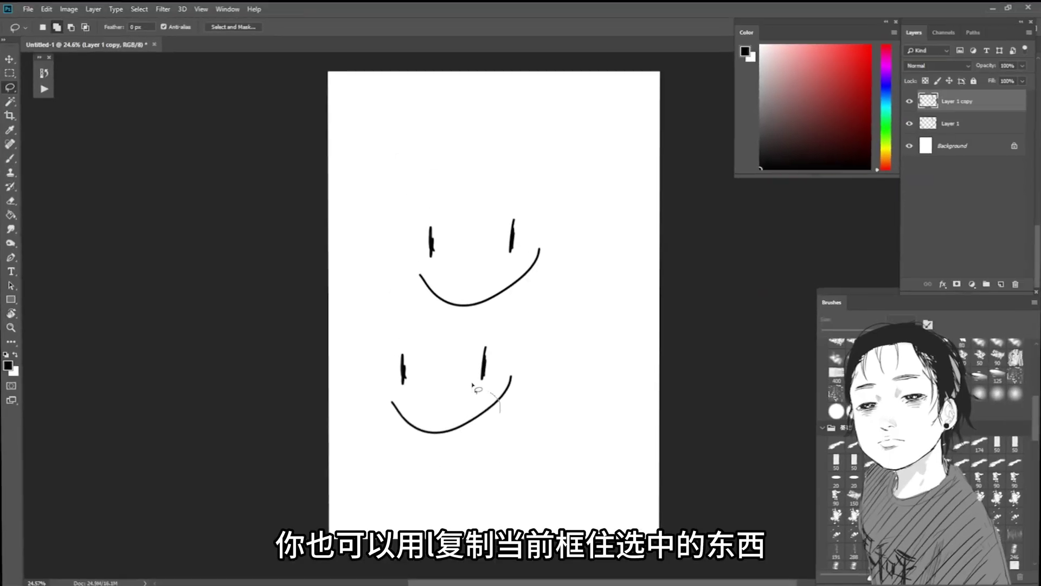
{"action": "left_click_drag", "start_coordinate": [500, 409], "coordinate": [512, 422]}
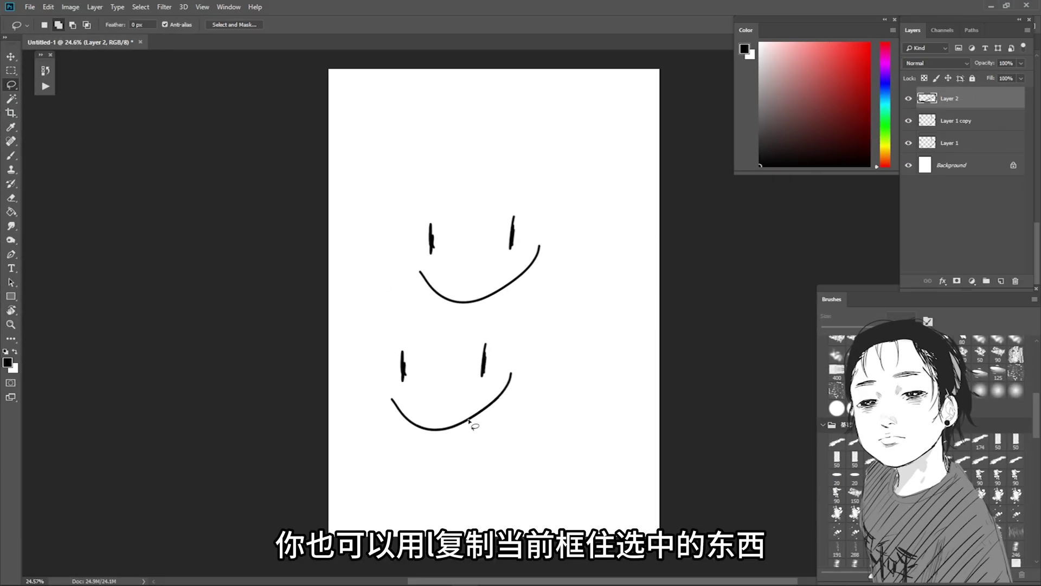
{"action": "left_click_drag", "start_coordinate": [470, 423], "coordinate": [478, 432]}
{"action": "left_click_drag", "start_coordinate": [562, 441], "coordinate": [597, 418]}
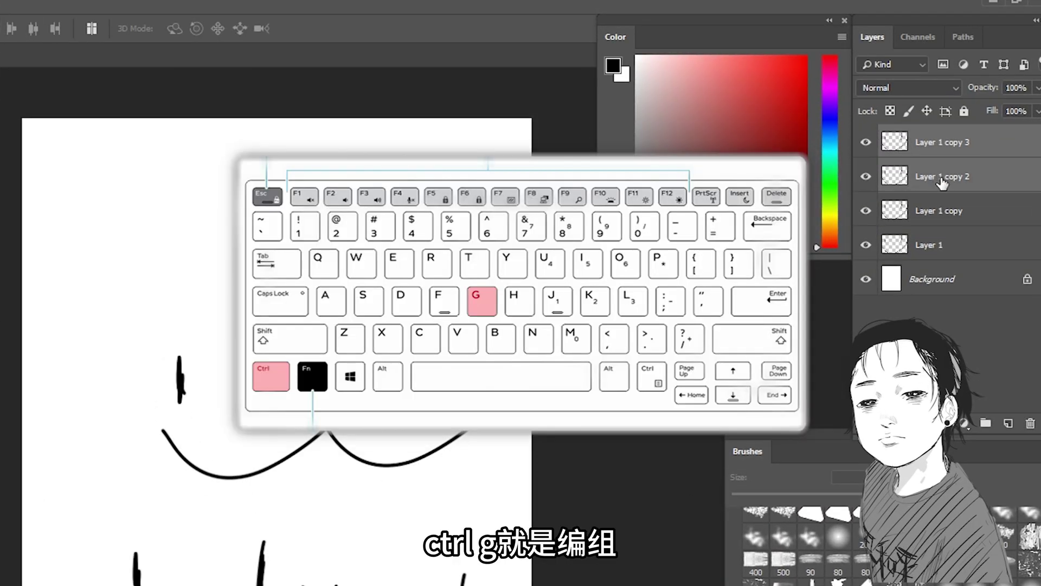
Group Layer 1 copy and Layer 1 copy 2 into a new group
{"action": "key", "text": "ctrl+g"}
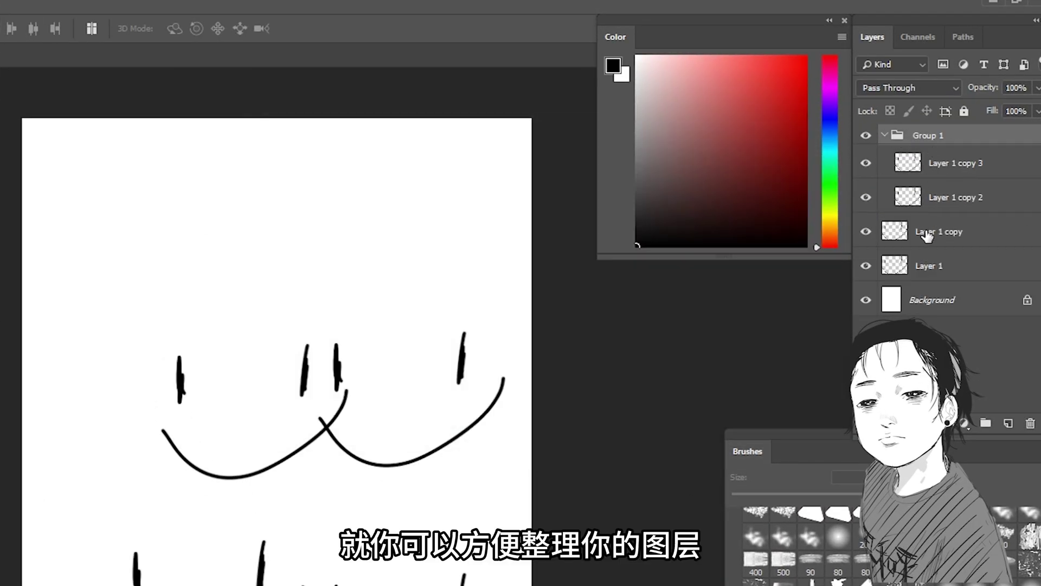
{"action": "left_click", "coordinate": [927, 234]}
{"action": "left_click", "coordinate": [930, 197], "text": "shift"}
{"action": "key", "text": "ctrl+g"}
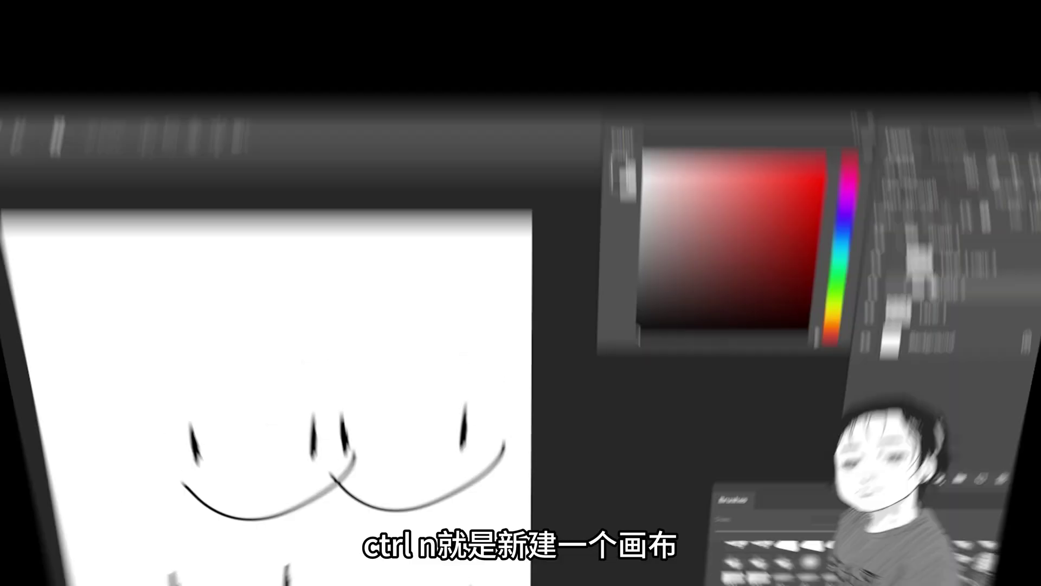
Start a new document, confirm a custom proof setup, and bring in the brown poop doodle
{"action": "key", "text": "ctrl+n"}
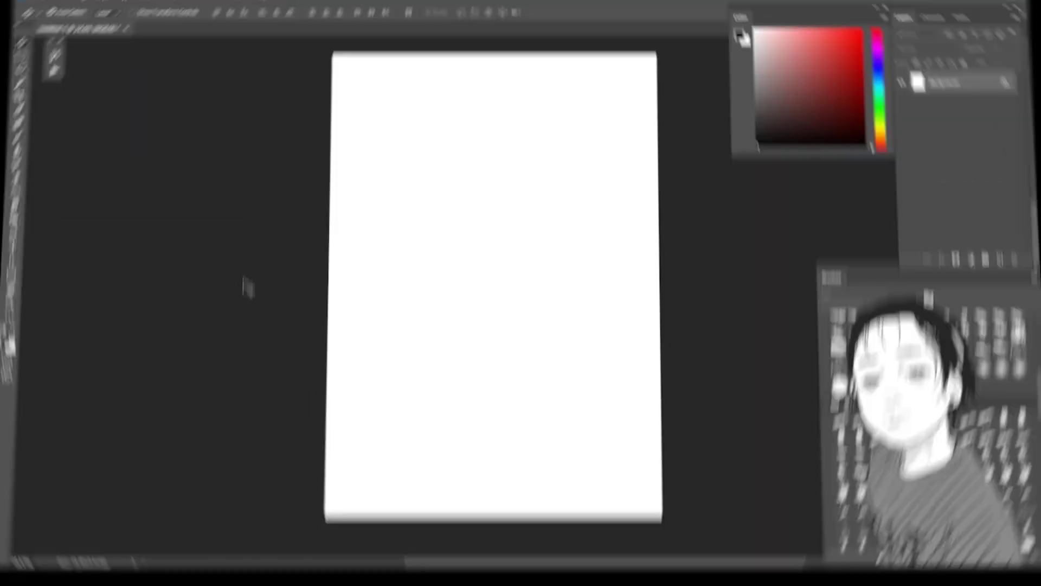
{"action": "key", "text": "ctrl+s"}
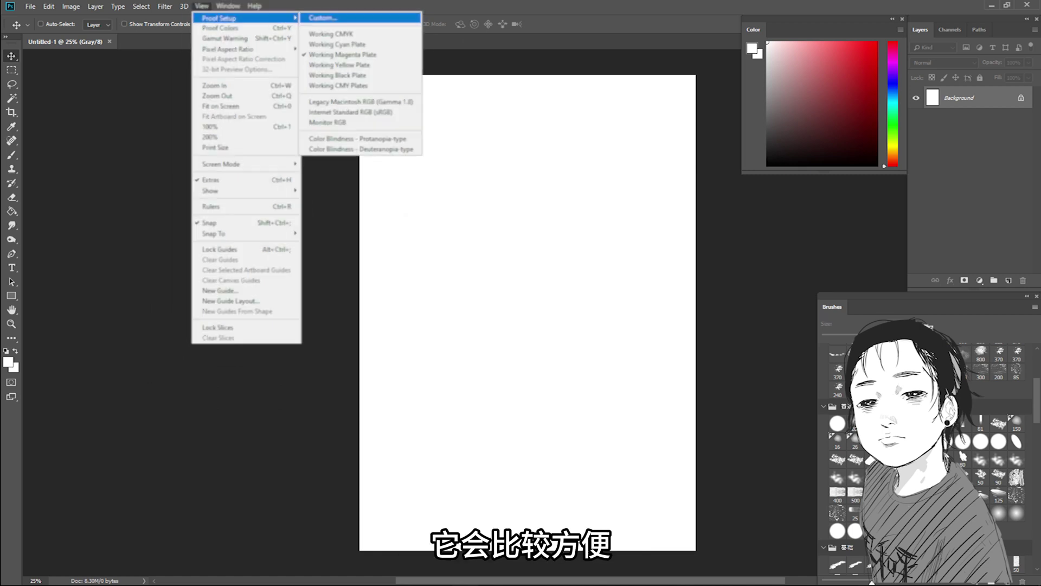
{"action": "key", "text": "Return"}
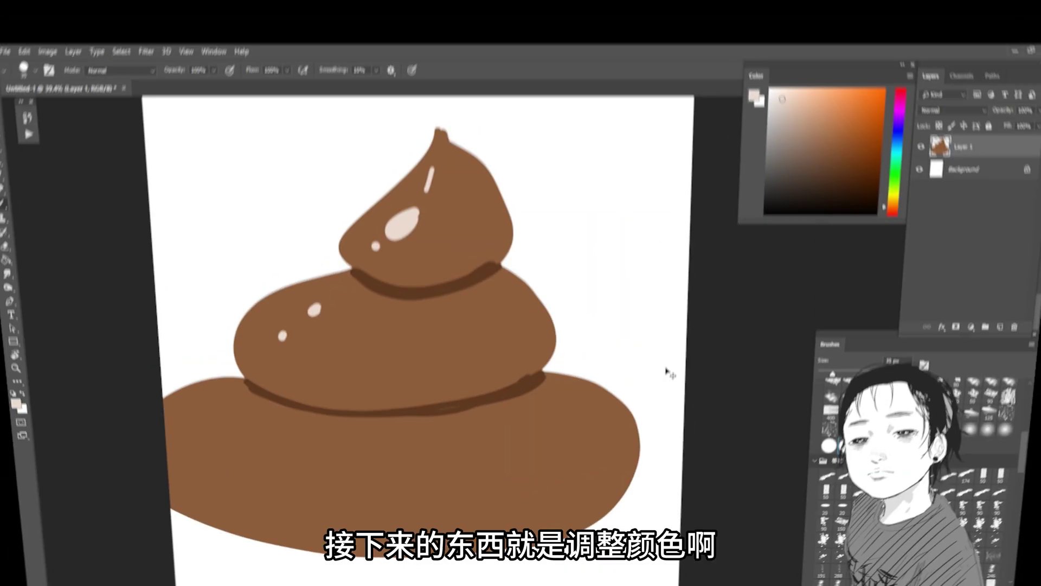
Recolor the doodle olive green with Hue +70, Saturation -42 and Lightness +18
{"action": "key", "text": "ctrl+u"}
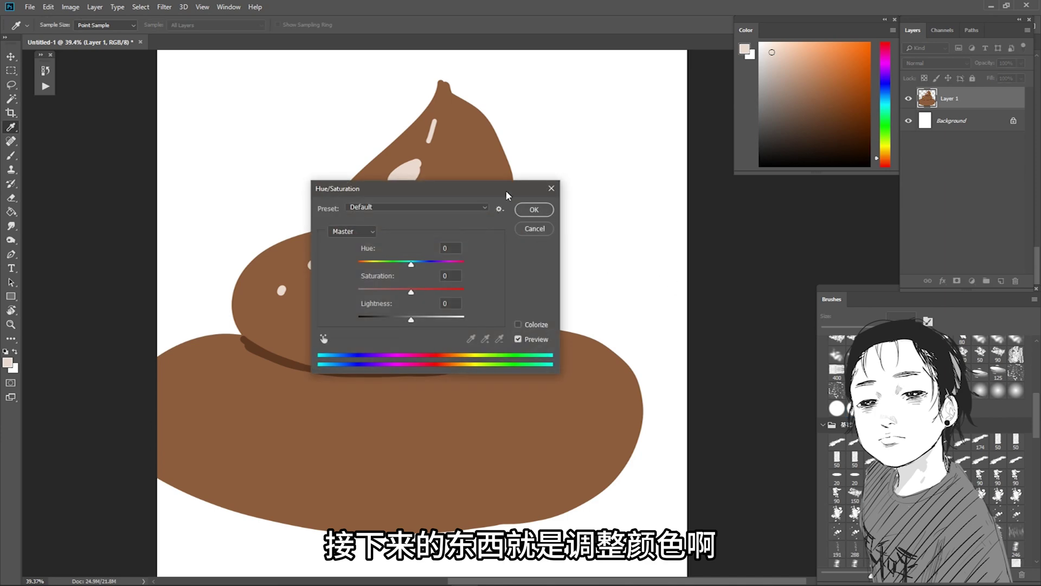
{"action": "left_click_drag", "start_coordinate": [505, 190], "coordinate": [813, 228]}
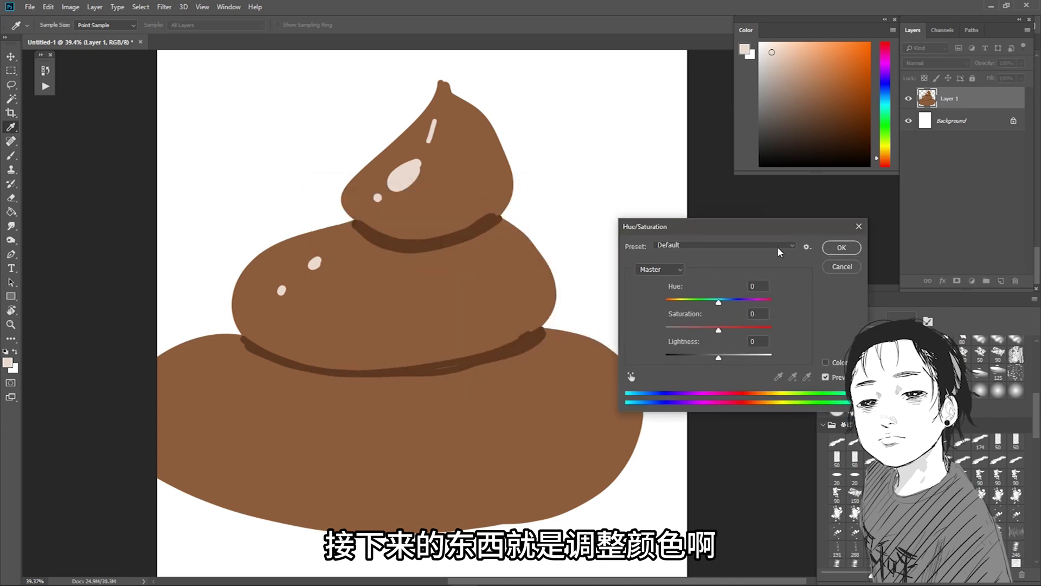
{"action": "mouse_move", "coordinate": [718, 302]}
{"action": "left_mouse_down"}
{"action": "mouse_move", "coordinate": [750, 304]}
{"action": "mouse_move", "coordinate": [713, 304]}
{"action": "mouse_move", "coordinate": [747, 303]}
{"action": "mouse_move", "coordinate": [734, 330]}
{"action": "mouse_move", "coordinate": [699, 330]}
{"action": "mouse_move", "coordinate": [727, 329]}
{"action": "mouse_move", "coordinate": [689, 341]}
{"action": "mouse_move", "coordinate": [759, 359]}
{"action": "mouse_move", "coordinate": [699, 359]}
{"action": "mouse_move", "coordinate": [728, 358]}
{"action": "left_mouse_up"}
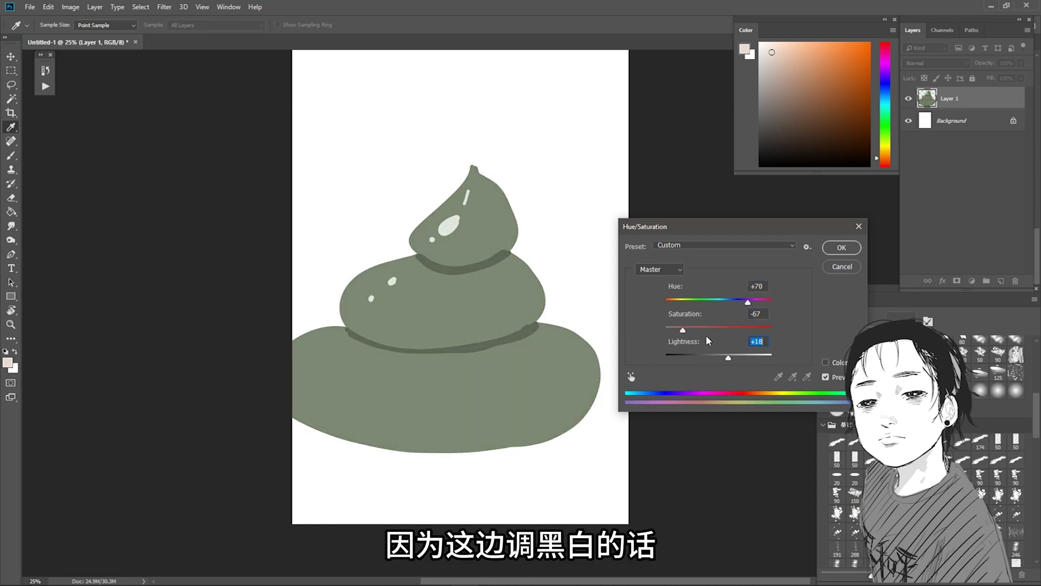
{"action": "left_click_drag", "start_coordinate": [683, 329], "coordinate": [731, 332]}
{"action": "left_click", "coordinate": [673, 269]}
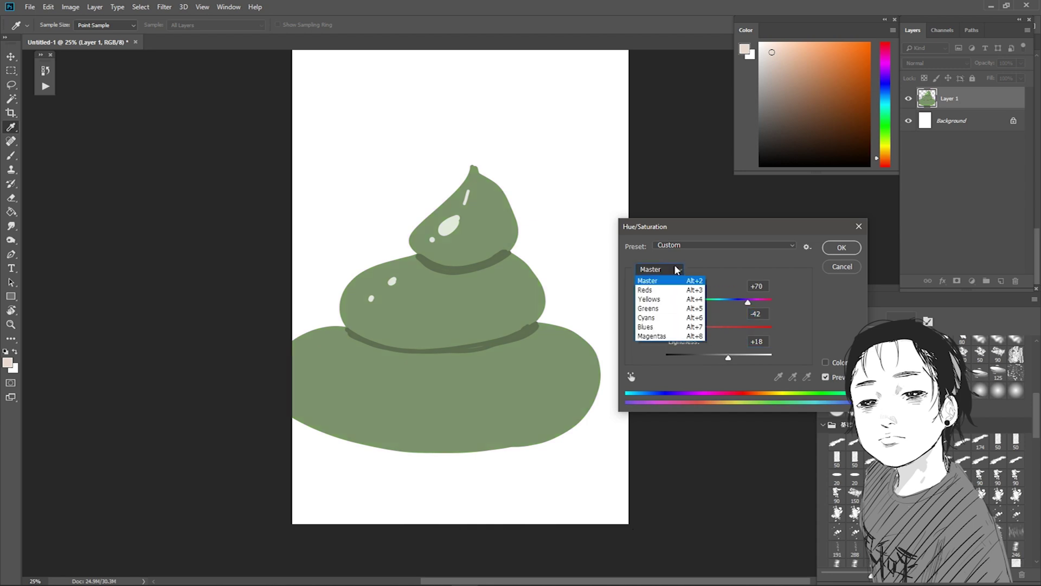
{"action": "mouse_move", "coordinate": [718, 329]}
{"action": "left_mouse_down"}
{"action": "mouse_move", "coordinate": [750, 329]}
{"action": "mouse_move", "coordinate": [732, 330]}
{"action": "mouse_move", "coordinate": [699, 298]}
{"action": "left_mouse_up"}
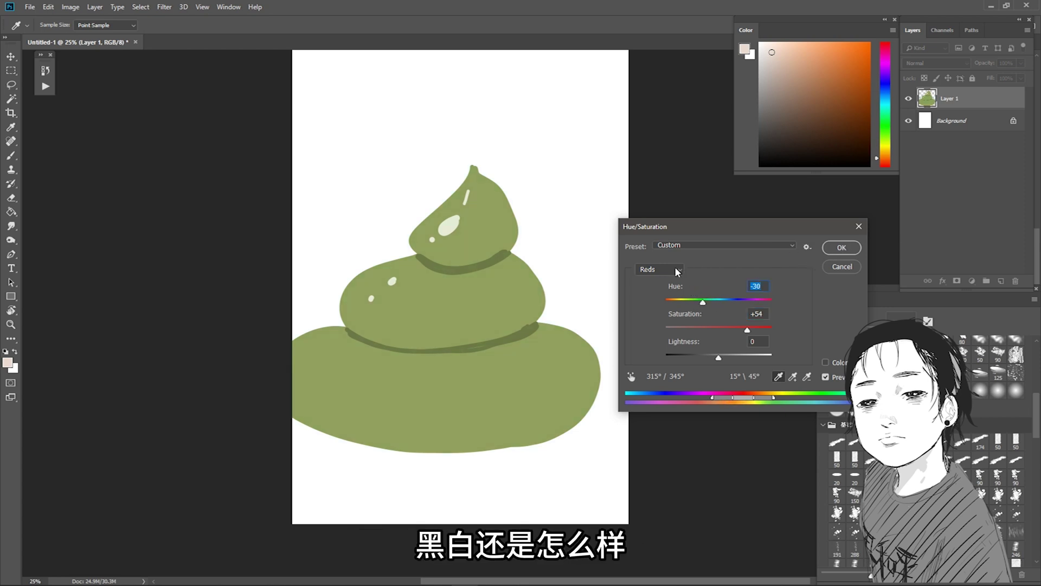
{"action": "left_click", "coordinate": [684, 280]}
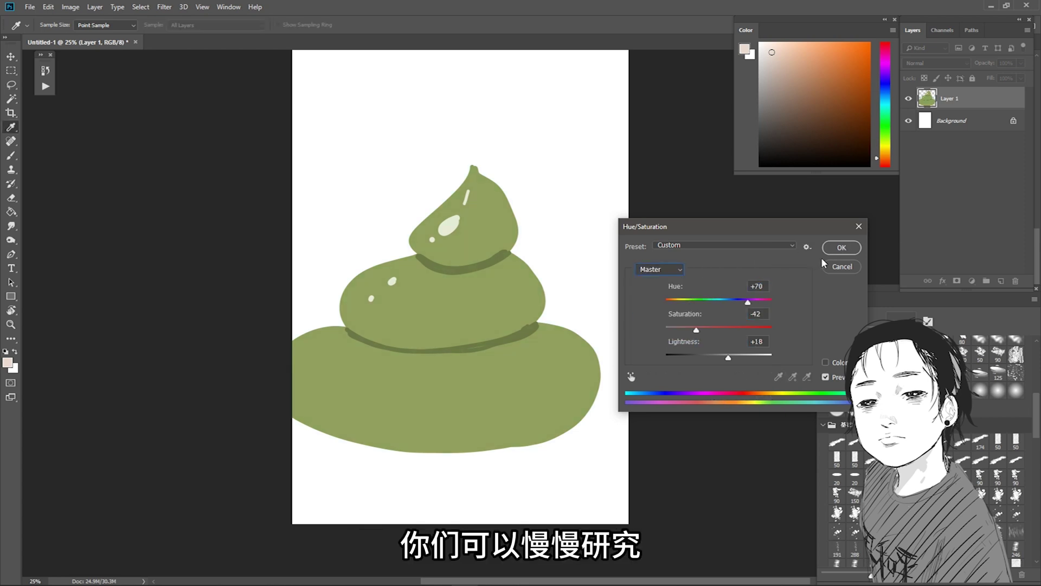
{"action": "left_click", "coordinate": [841, 247]}
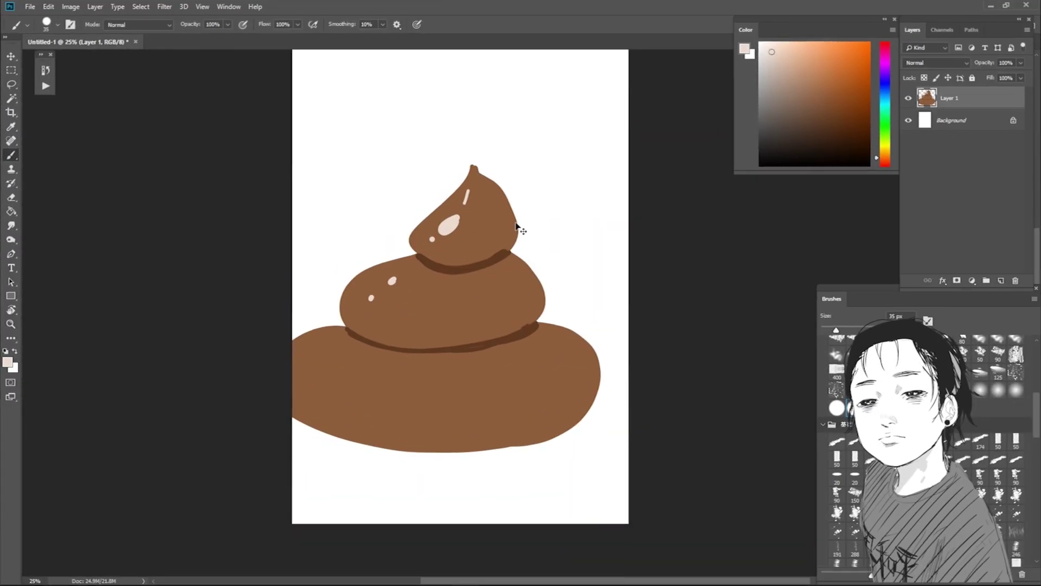
Preview RGB Levels, setting the midtone to 1.02 and testing the input white and output levels
{"action": "key", "text": "ctrl+l"}
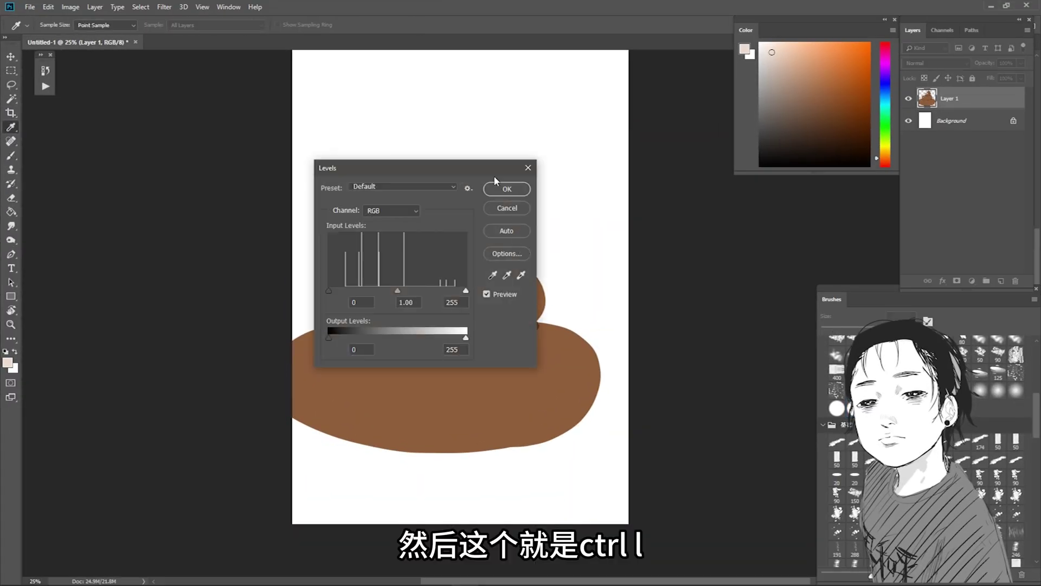
{"action": "left_click_drag", "start_coordinate": [493, 174], "coordinate": [775, 204]}
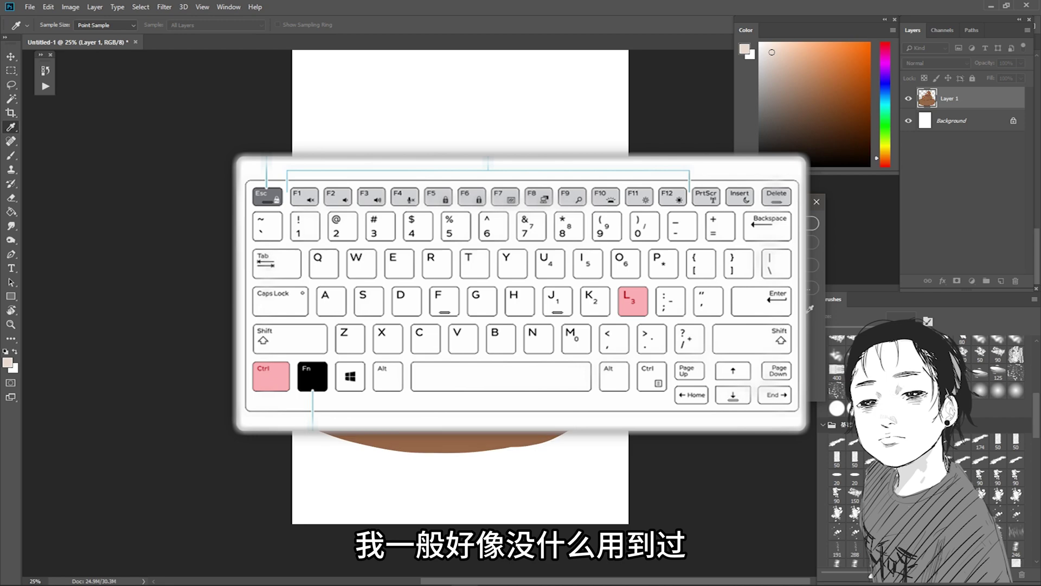
{"action": "type", "text": "1.14"}
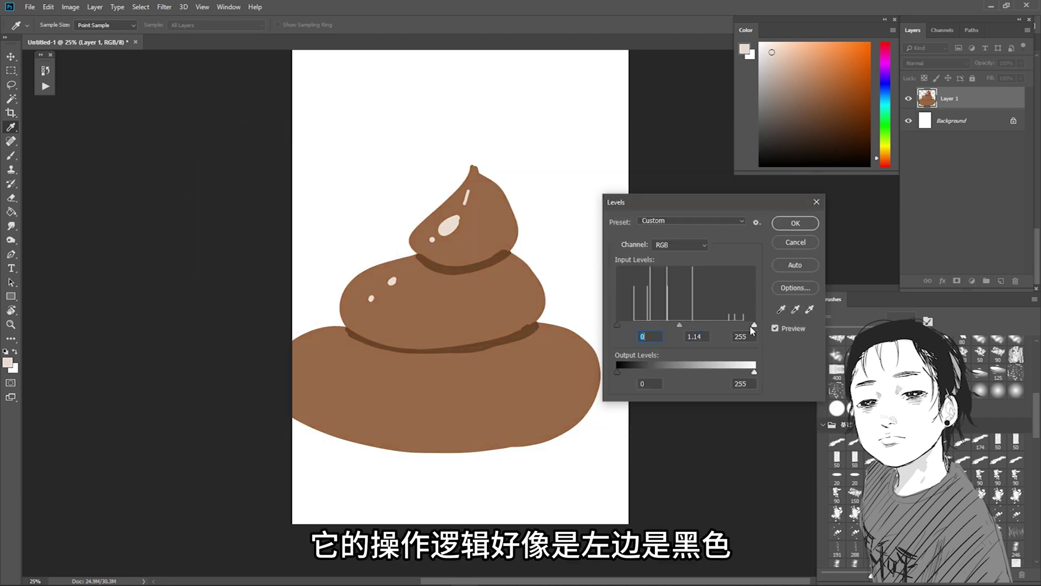
{"action": "left_click_drag", "start_coordinate": [753, 325], "coordinate": [754, 325]}
{"action": "left_click_drag", "start_coordinate": [680, 325], "coordinate": [685, 324]}
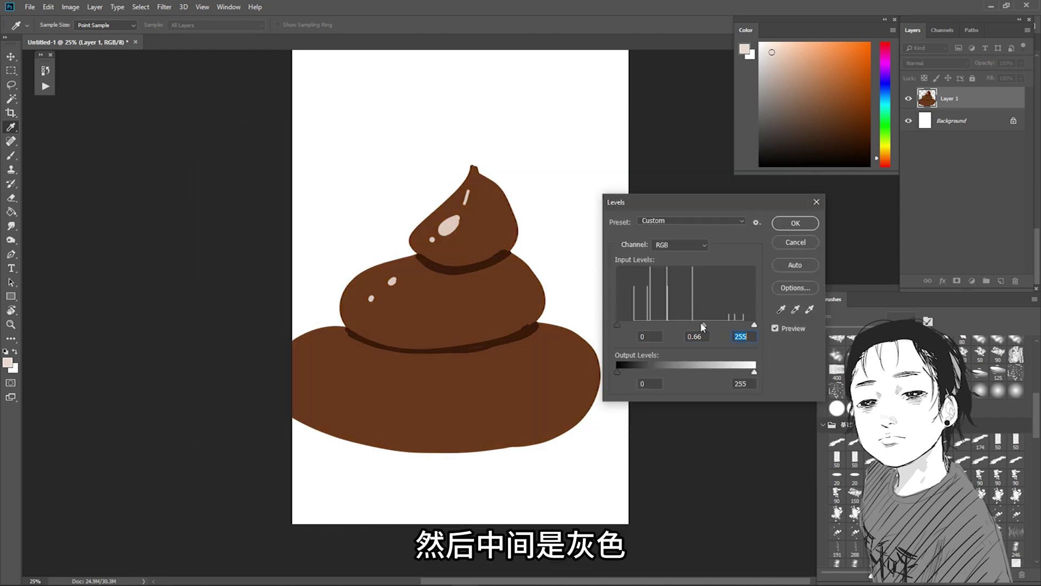
{"action": "mouse_move", "coordinate": [617, 372]}
{"action": "left_mouse_down"}
{"action": "mouse_move", "coordinate": [665, 373]}
{"action": "mouse_move", "coordinate": [617, 372]}
{"action": "left_mouse_up"}
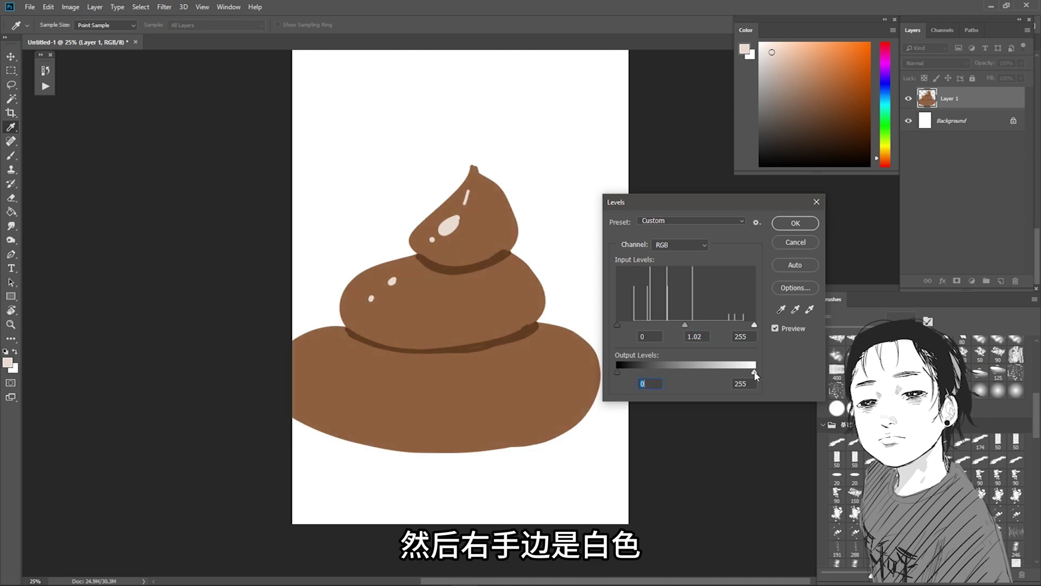
{"action": "mouse_move", "coordinate": [754, 372]}
{"action": "left_mouse_down"}
{"action": "mouse_move", "coordinate": [709, 372]}
{"action": "mouse_move", "coordinate": [754, 372]}
{"action": "left_mouse_up"}
Tighten the Red channel input levels to midtone 0.76 and white 219
{"action": "left_click", "coordinate": [699, 247]}
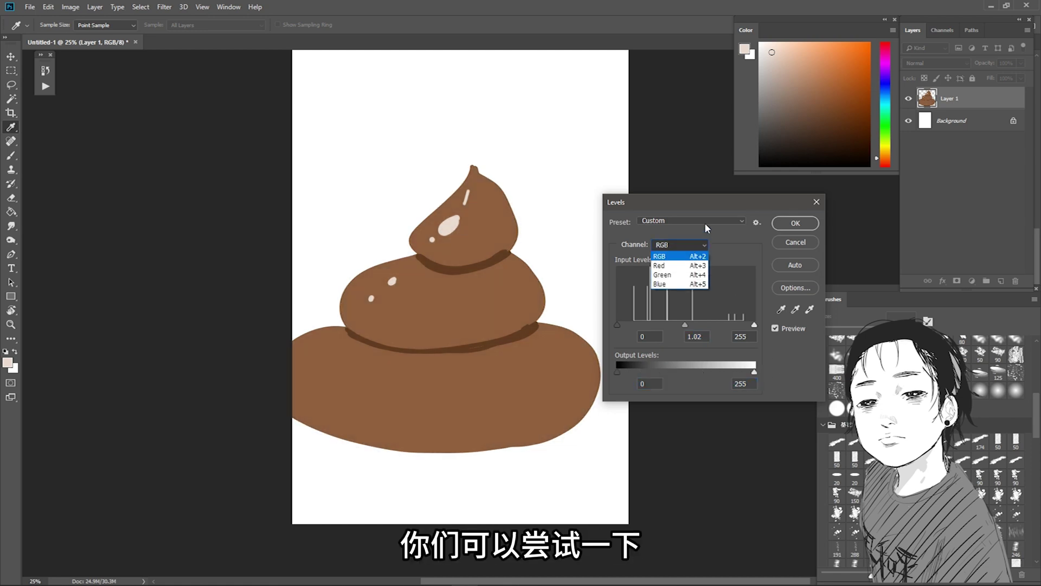
{"action": "left_click_drag", "start_coordinate": [686, 324], "coordinate": [691, 324]}
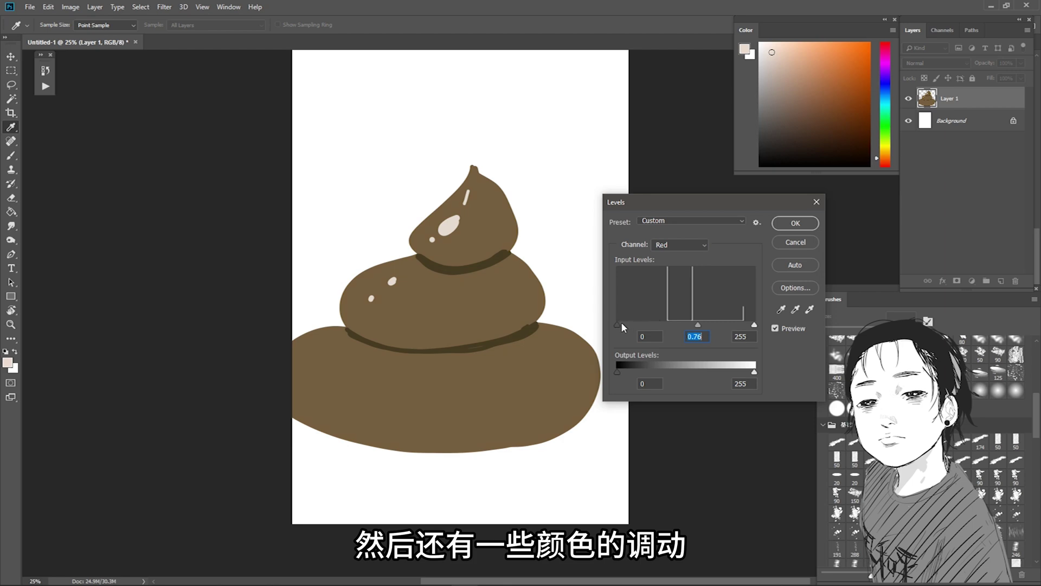
{"action": "left_click_drag", "start_coordinate": [621, 325], "coordinate": [645, 325]}
{"action": "left_click_drag", "start_coordinate": [754, 325], "coordinate": [734, 325]}
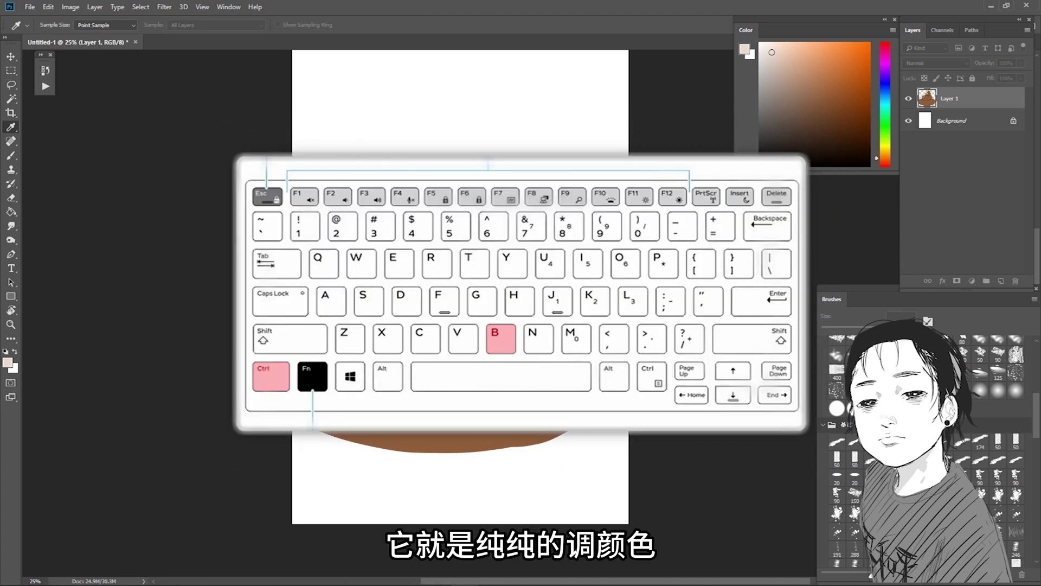
Push the Color Balance shadows toward magenta, then move on to the Highlights range
{"action": "left_click_drag", "start_coordinate": [650, 271], "coordinate": [636, 272]}
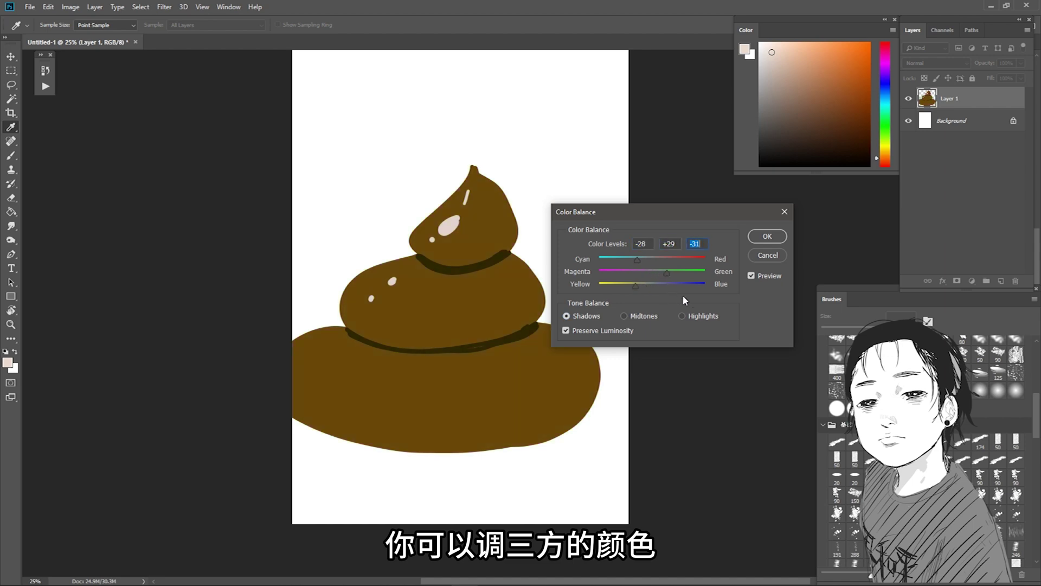
{"action": "left_click", "coordinate": [682, 316]}
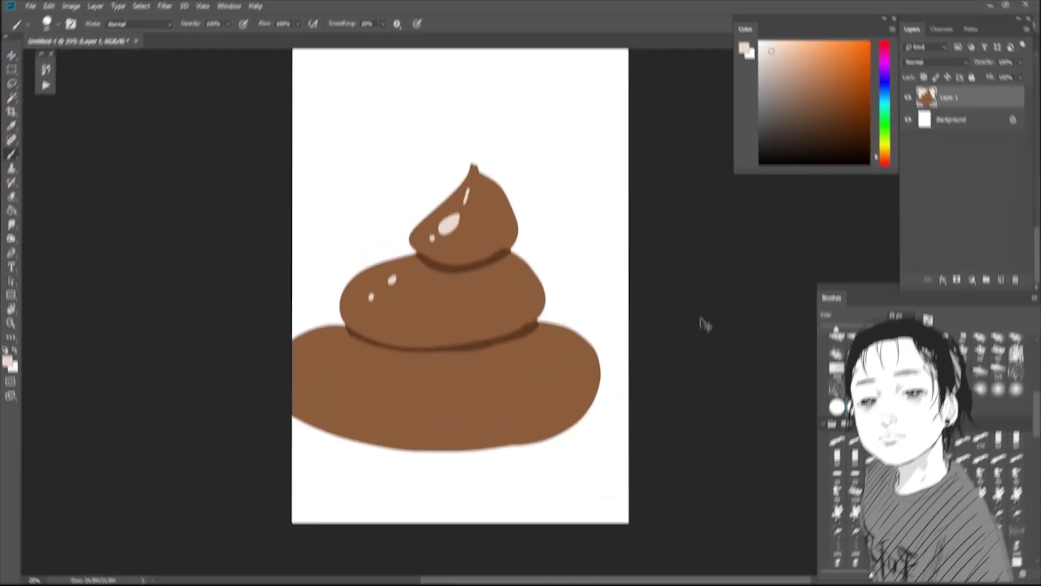
Build an RGB S-curve in Curves and try a Red channel edit, then undo it
{"action": "key", "text": "ctrl+m"}
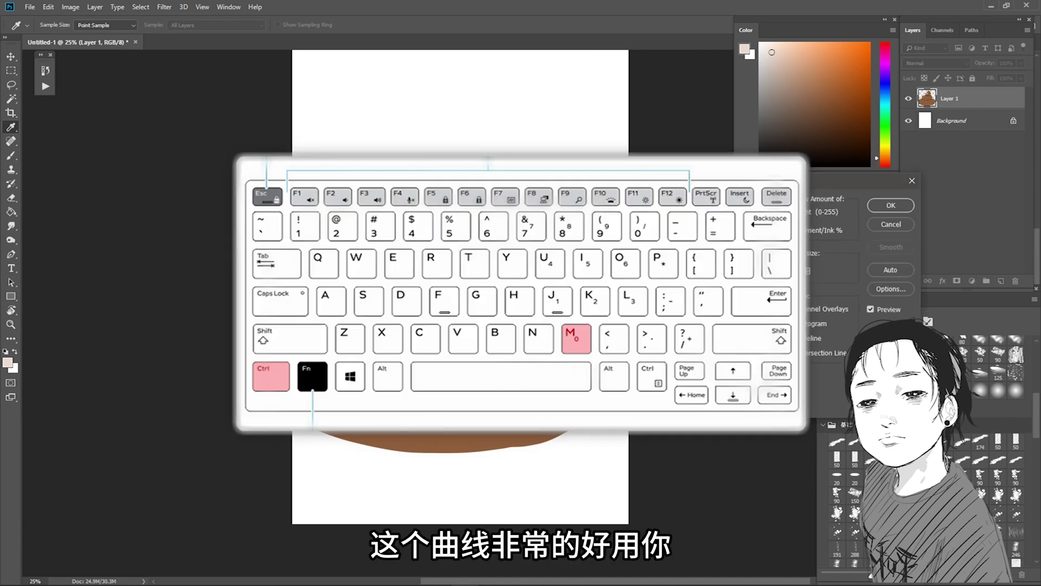
{"action": "left_click_drag", "start_coordinate": [662, 331], "coordinate": [661, 340]}
{"action": "left_click_drag", "start_coordinate": [722, 271], "coordinate": [716, 262]}
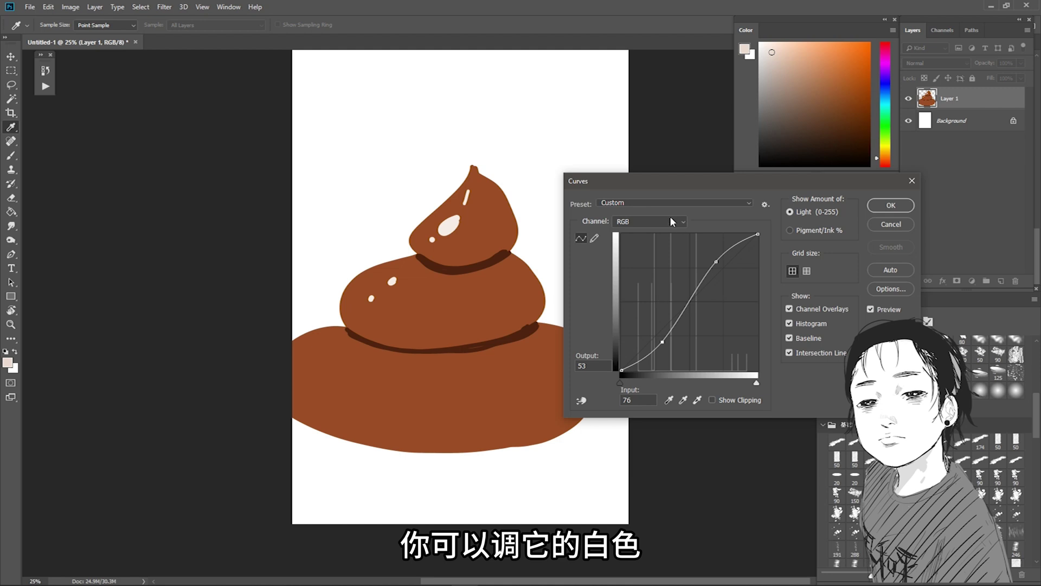
{"action": "left_click", "coordinate": [663, 248]}
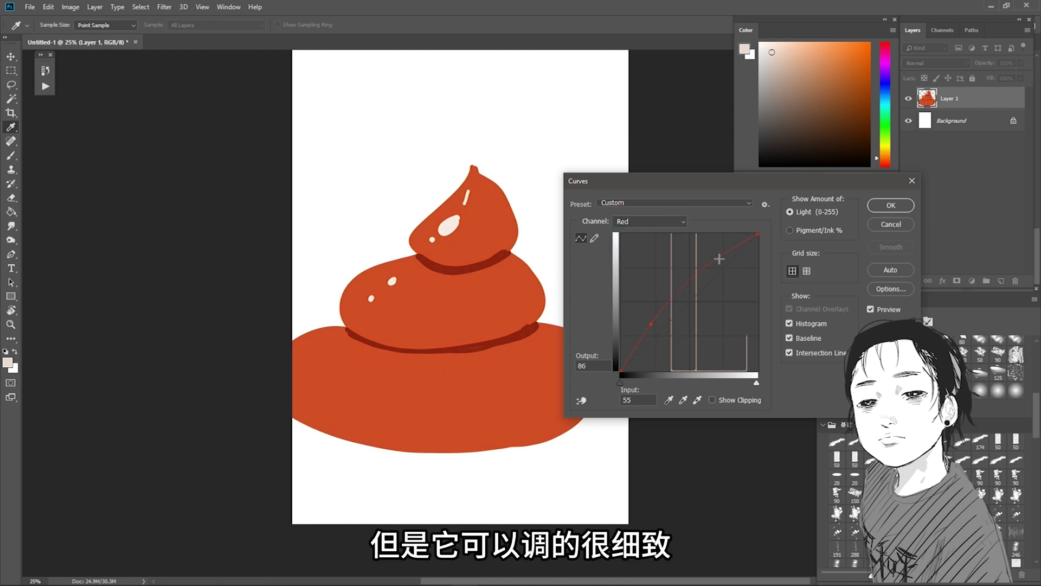
{"action": "left_click_drag", "start_coordinate": [720, 259], "coordinate": [731, 294]}
{"action": "left_click_drag", "start_coordinate": [650, 324], "coordinate": [661, 353]}
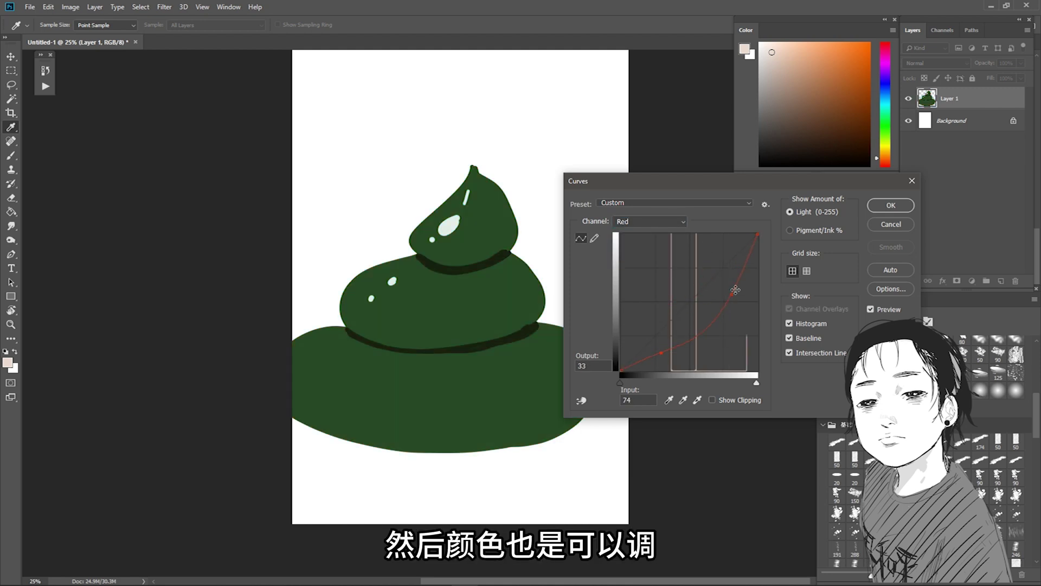
{"action": "key", "text": "ctrl+z"}
Raise the Blue curve's highlights and shape the Green curve into an S-curve
{"action": "left_click", "coordinate": [650, 221]}
{"action": "left_click", "coordinate": [629, 260]}
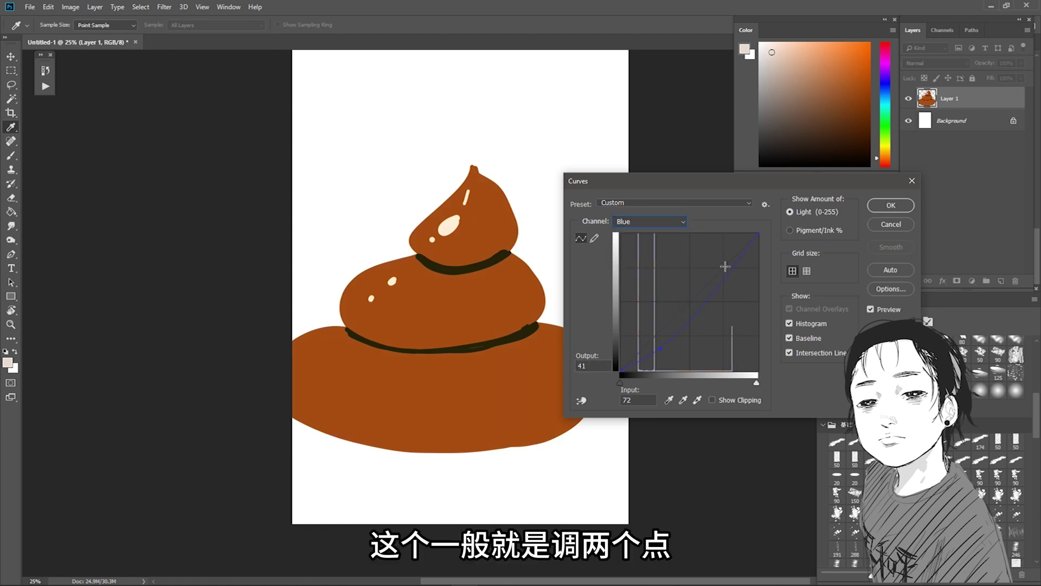
{"action": "left_click_drag", "start_coordinate": [724, 261], "coordinate": [718, 254]}
{"action": "left_click", "coordinate": [675, 222]}
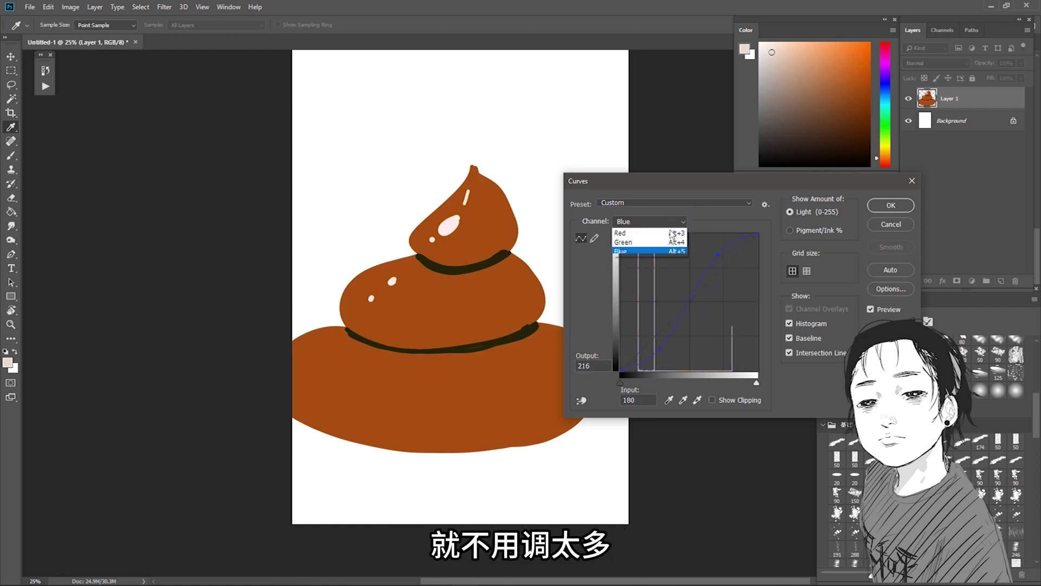
{"action": "left_click", "coordinate": [624, 241]}
{"action": "left_click_drag", "start_coordinate": [653, 338], "coordinate": [656, 346]}
{"action": "left_click_drag", "start_coordinate": [718, 271], "coordinate": [718, 263]}
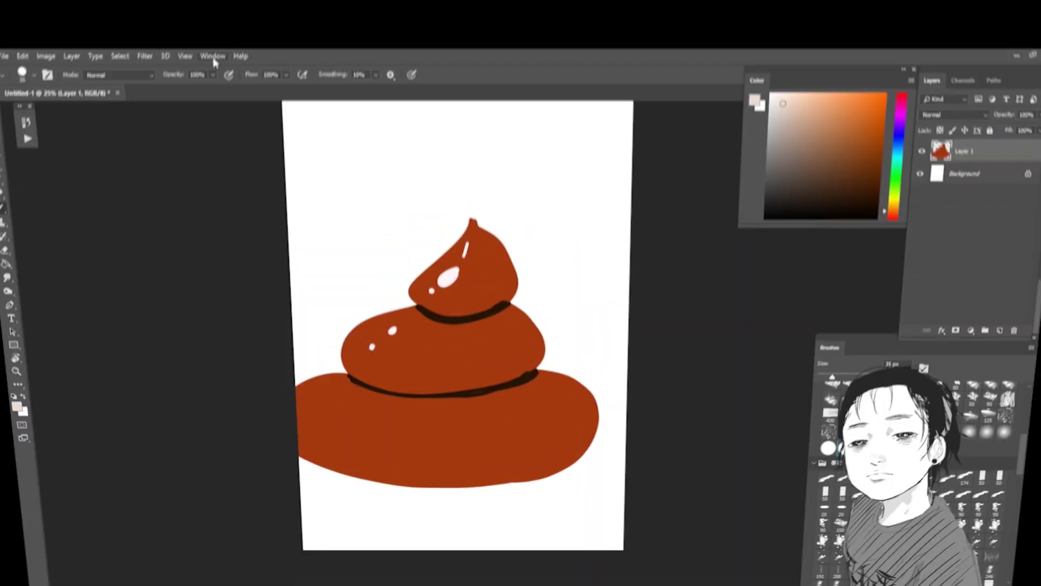
Record a Make Group step as Action 1 on F4 in the Actions panel
{"action": "left_click", "coordinate": [228, 7]}
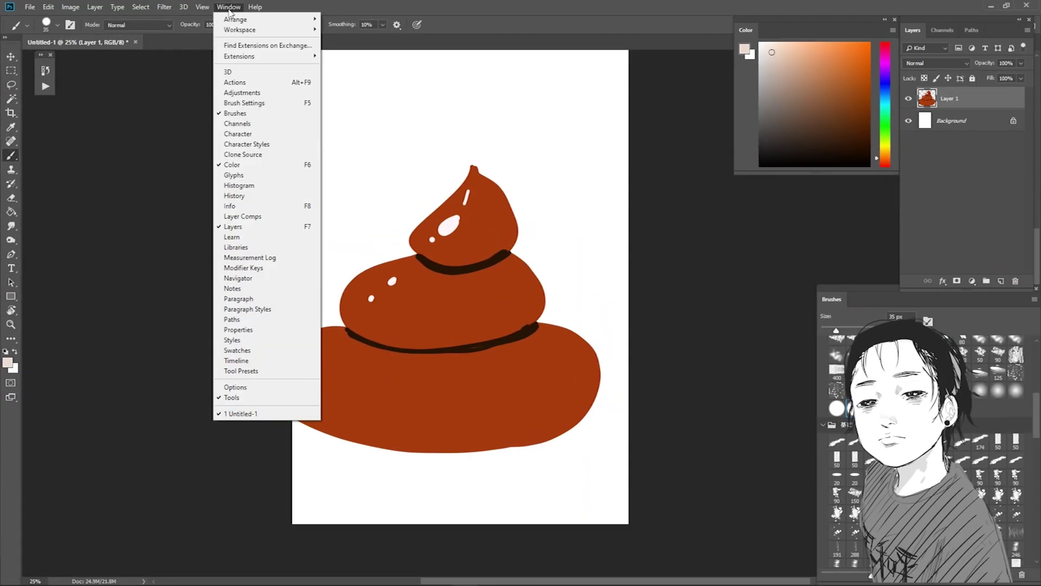
{"action": "left_click", "coordinate": [239, 82]}
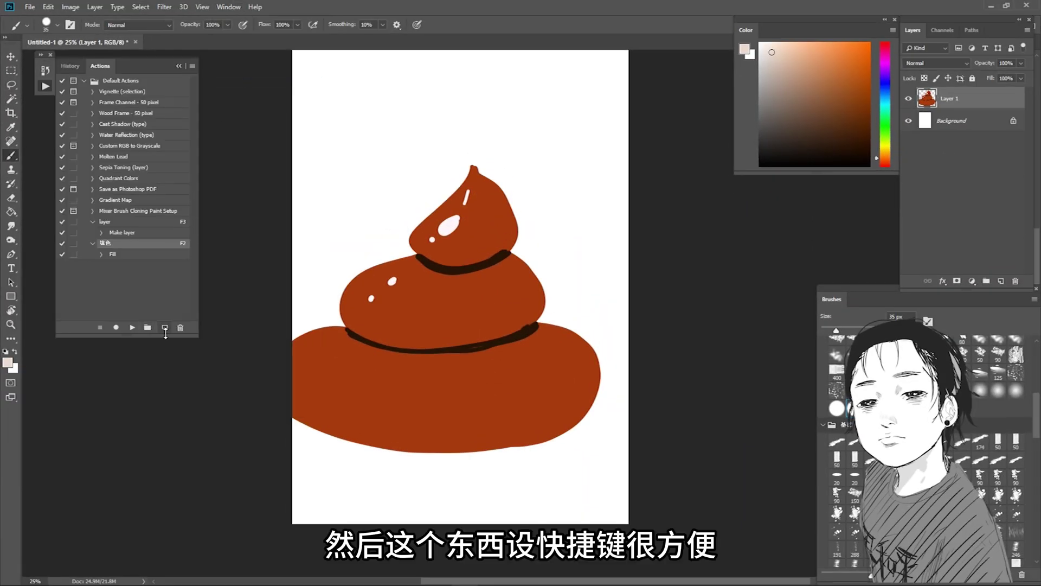
{"action": "left_click", "coordinate": [165, 327]}
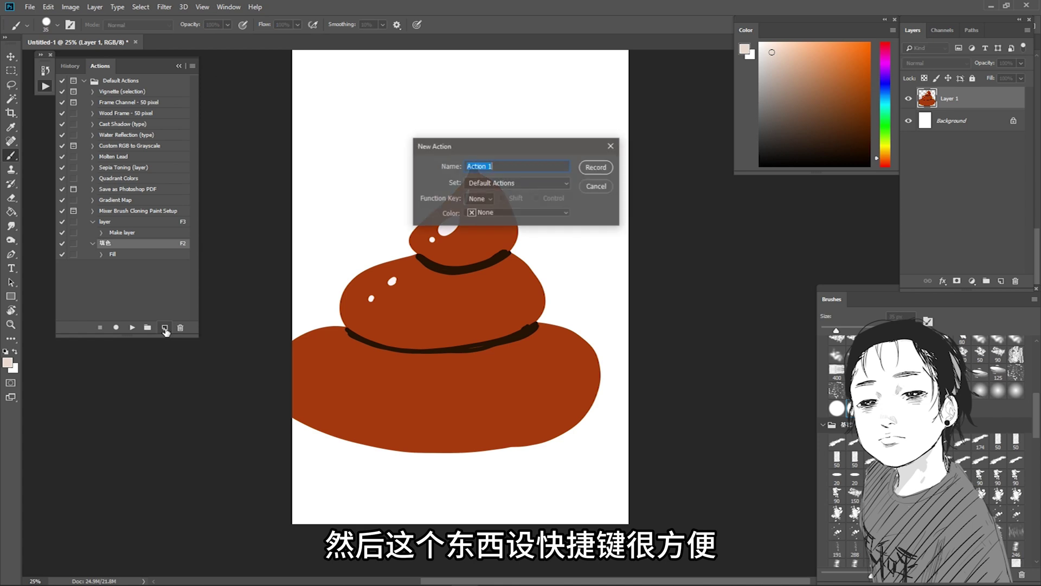
{"action": "left_click", "coordinate": [475, 198]}
{"action": "left_click", "coordinate": [480, 249]}
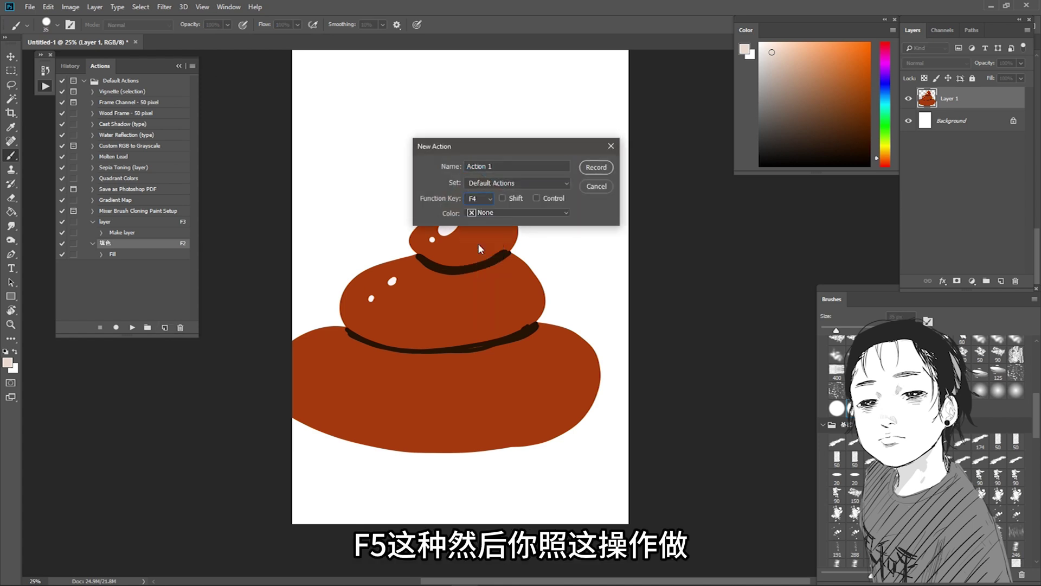
{"action": "left_click", "coordinate": [596, 167]}
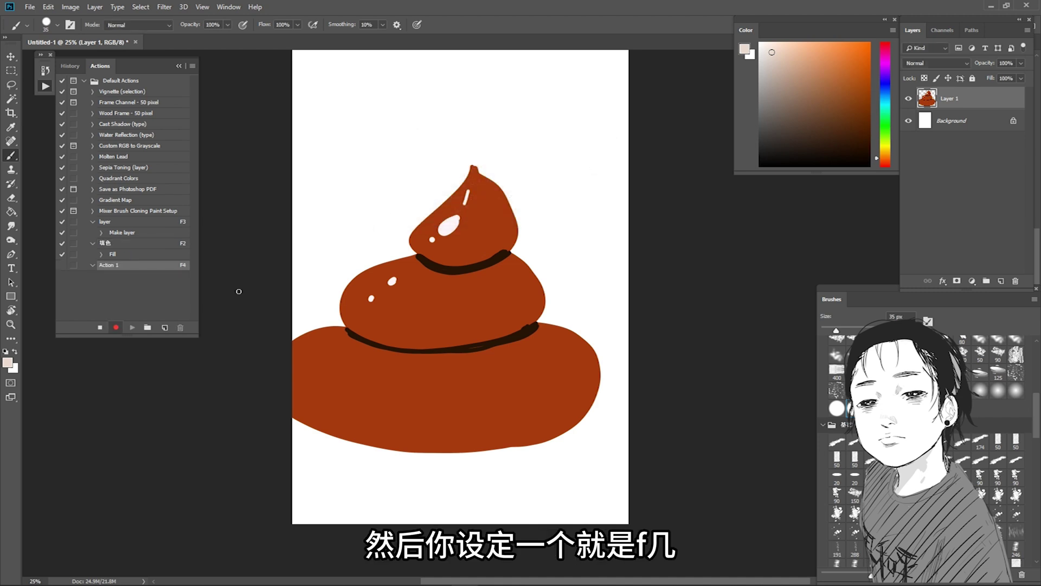
{"action": "key", "text": "ctrl+g"}
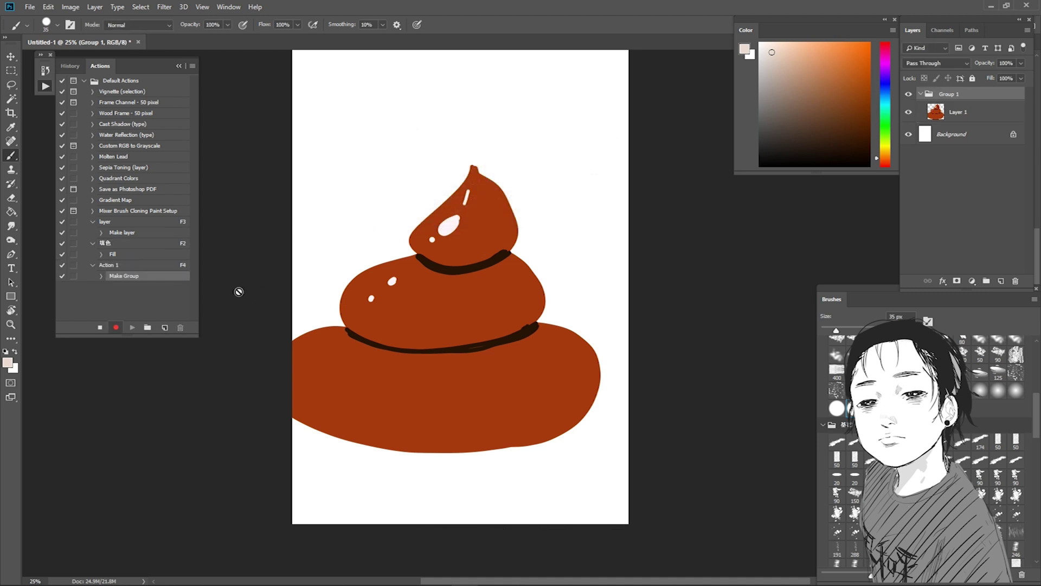
{"action": "left_click", "coordinate": [99, 328]}
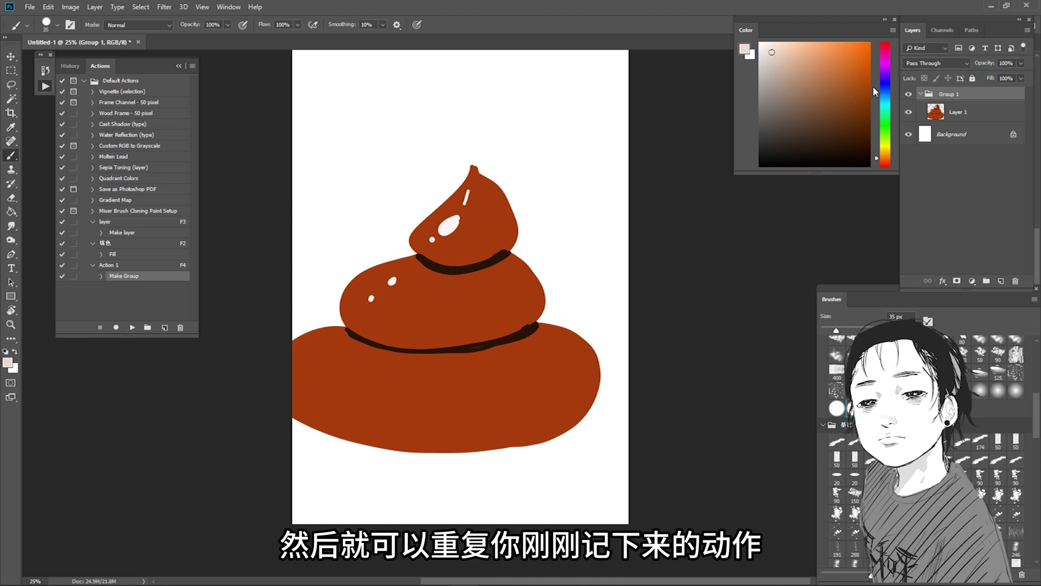
Replay Action 1 on Layer 1 with F4 to nest it in further groups
{"action": "left_click", "coordinate": [954, 113]}
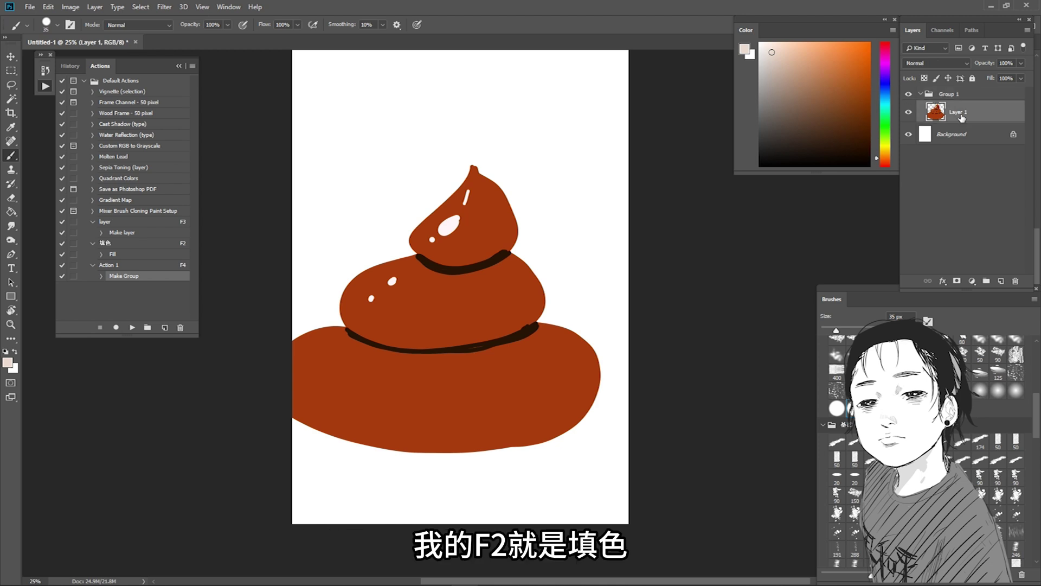
{"action": "key", "text": "F4"}
{"action": "key", "text": "F4"}
{"action": "key", "text": "F4"}
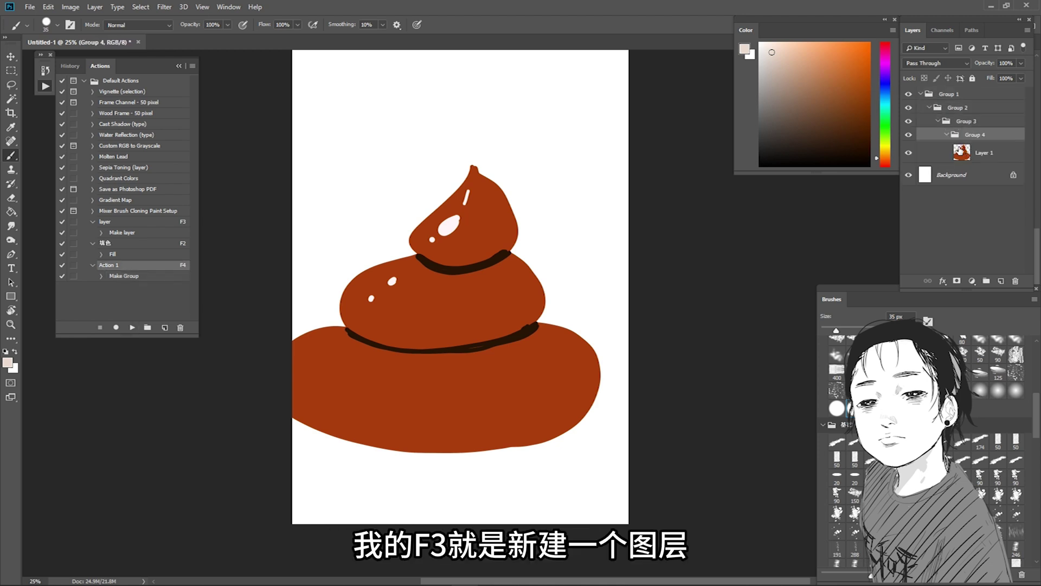
{"action": "key", "text": "F4"}
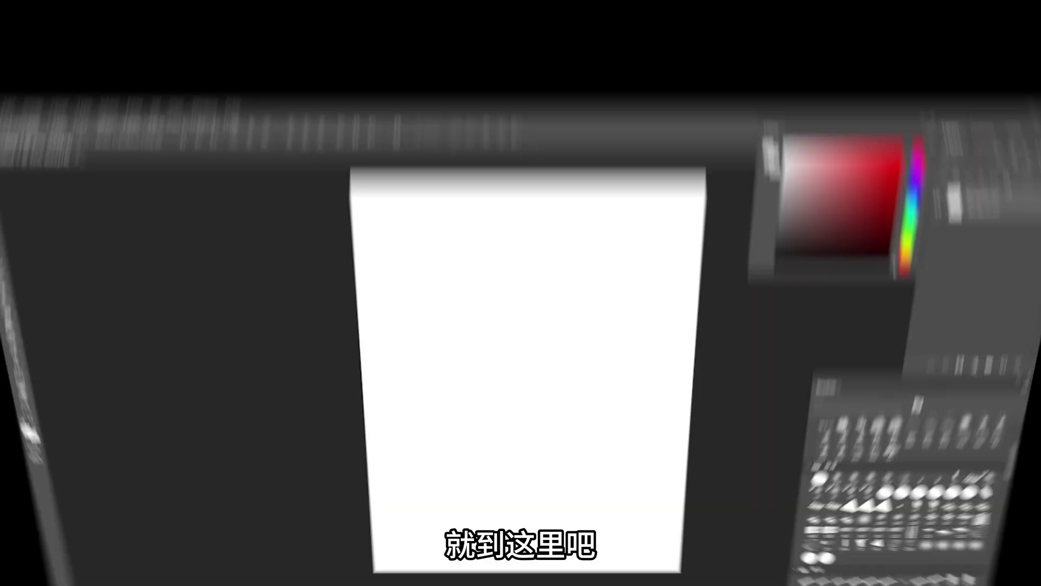
Scroll down through the 练功房-practice-room channel to view members' portrait painting studies
{"action": "scroll", "coordinate": [378, 162], "scroll_direction": "down", "scroll_amount": 3}
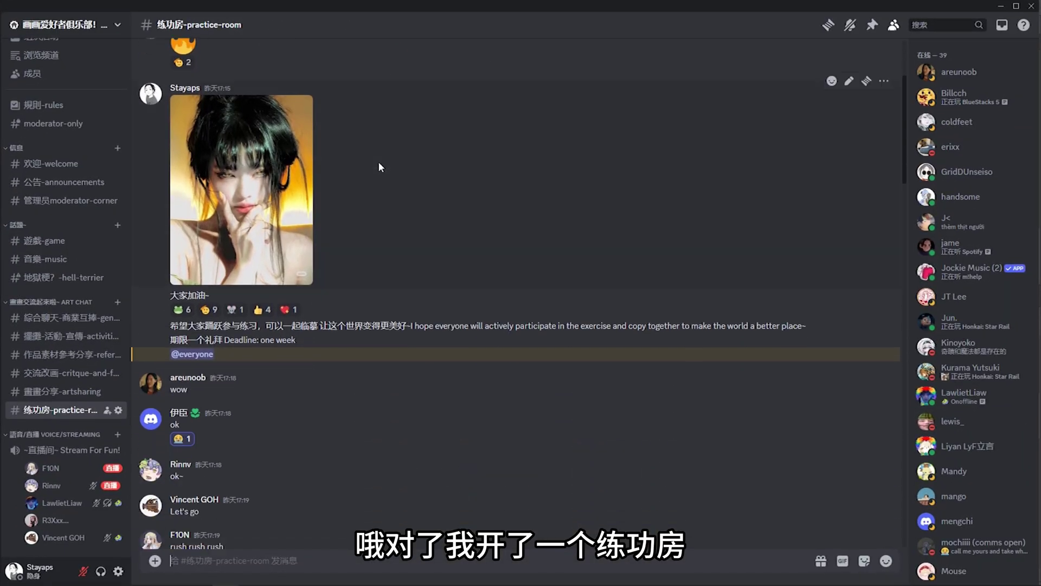
{"action": "scroll", "coordinate": [378, 163], "scroll_direction": "down", "scroll_amount": 2}
{"action": "scroll", "coordinate": [374, 163], "scroll_direction": "down", "scroll_amount": 2}
{"action": "scroll", "coordinate": [353, 195], "scroll_direction": "down", "scroll_amount": 3}
{"action": "scroll", "coordinate": [287, 320], "scroll_direction": "down", "scroll_amount": 3}
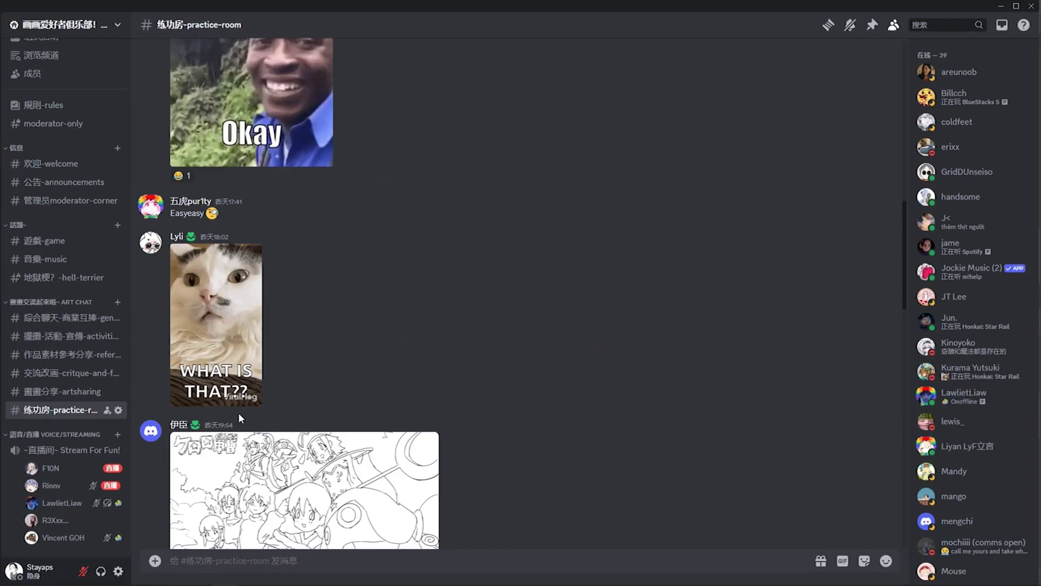
{"action": "scroll", "coordinate": [241, 379], "scroll_direction": "down", "scroll_amount": 3}
{"action": "scroll", "coordinate": [247, 351], "scroll_direction": "down", "scroll_amount": 6}
{"action": "scroll", "coordinate": [248, 355], "scroll_direction": "down", "scroll_amount": 3}
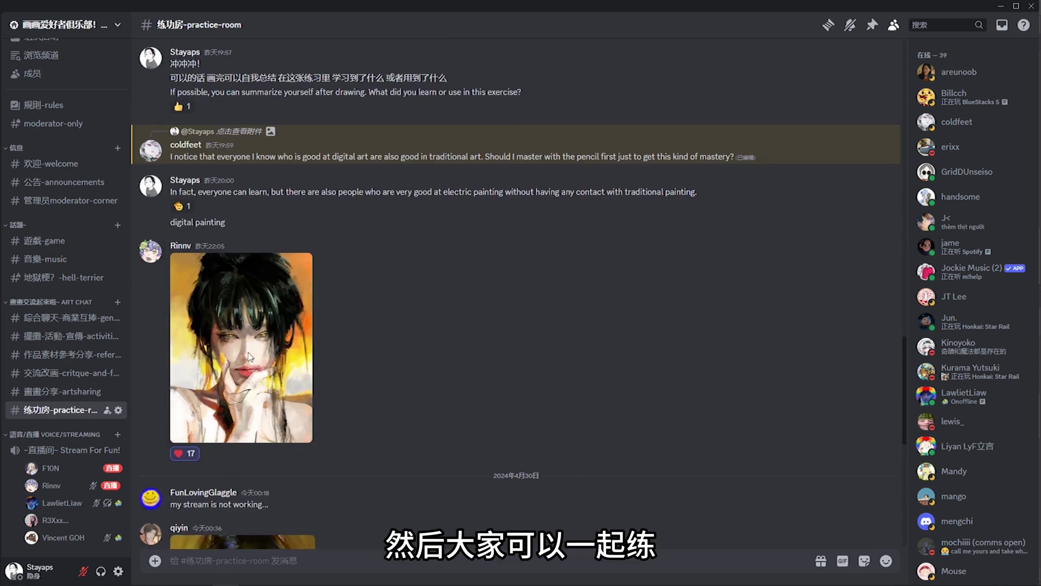
{"action": "scroll", "coordinate": [249, 355], "scroll_direction": "down", "scroll_amount": 2}
{"action": "scroll", "coordinate": [249, 358], "scroll_direction": "down", "scroll_amount": 2}
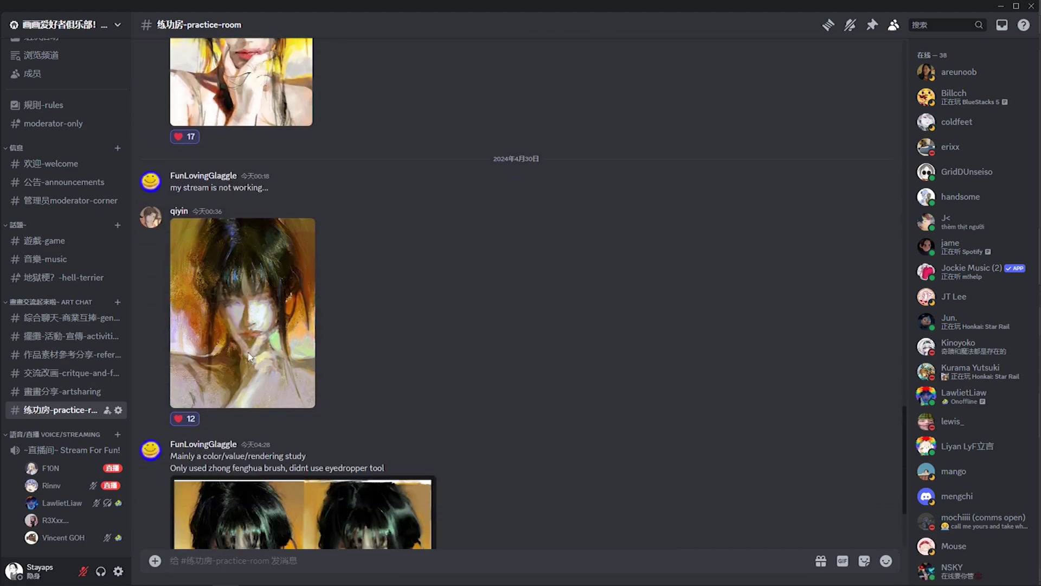
{"action": "scroll", "coordinate": [249, 356], "scroll_direction": "down", "scroll_amount": 2}
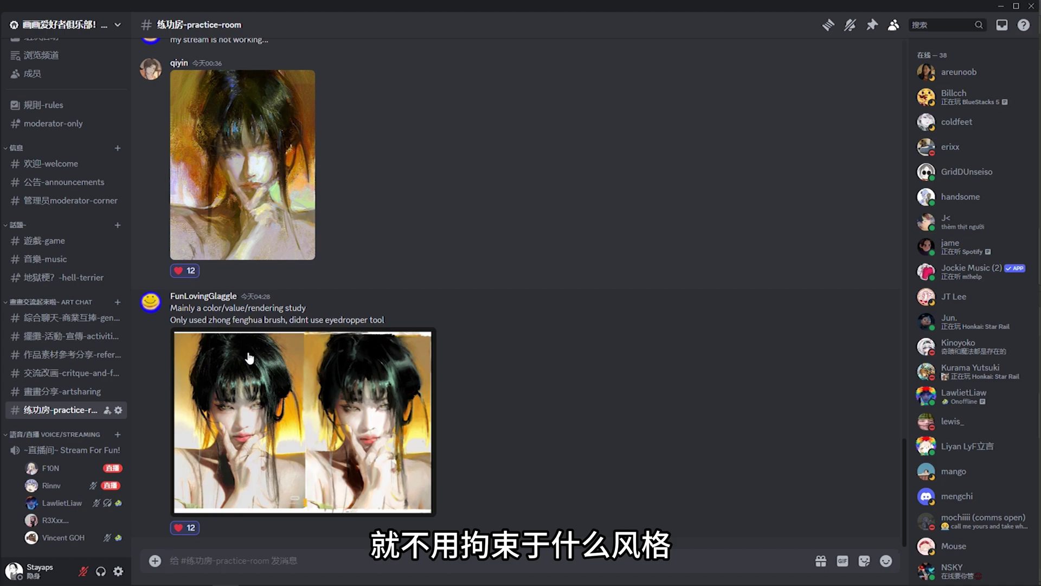